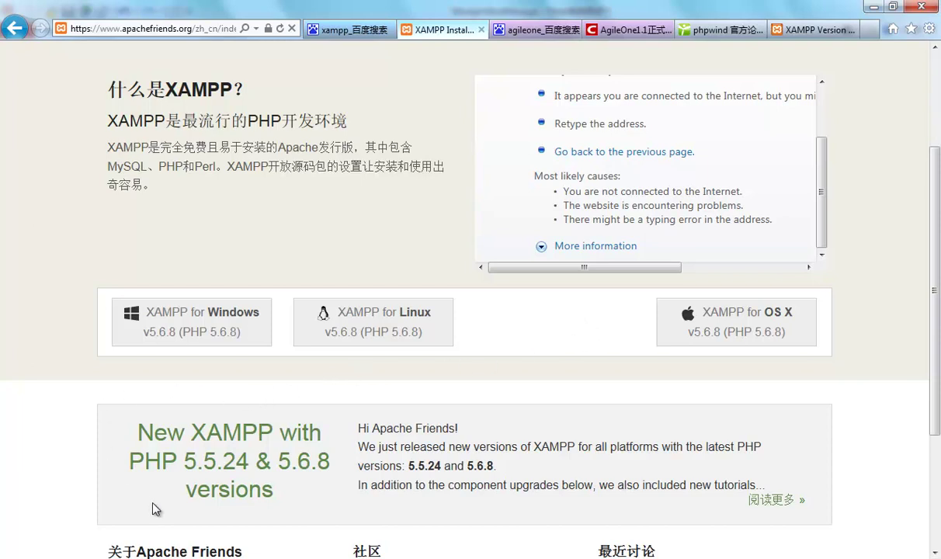
# Launch xampp-win32-1.6.8-installer.exe from the WebTest课程资料 folder
pyautogui.hotkey('alt', 'Tab')
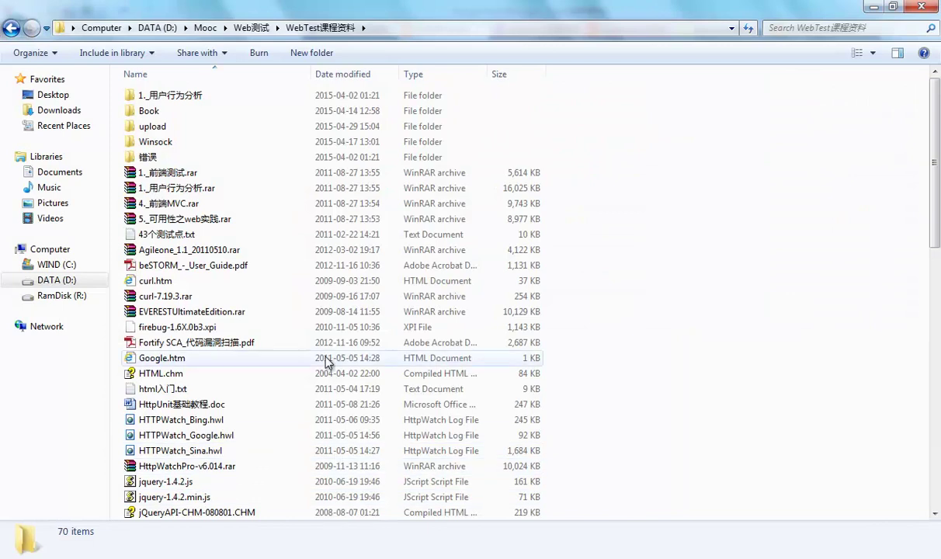
pyautogui.scroll(-11, 728, 239)
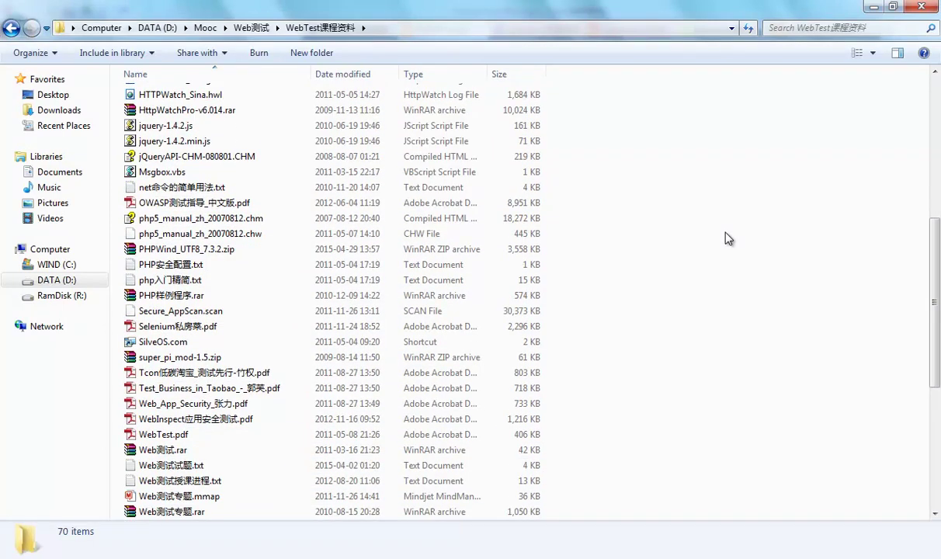
pyautogui.scroll(-3, 728, 238)
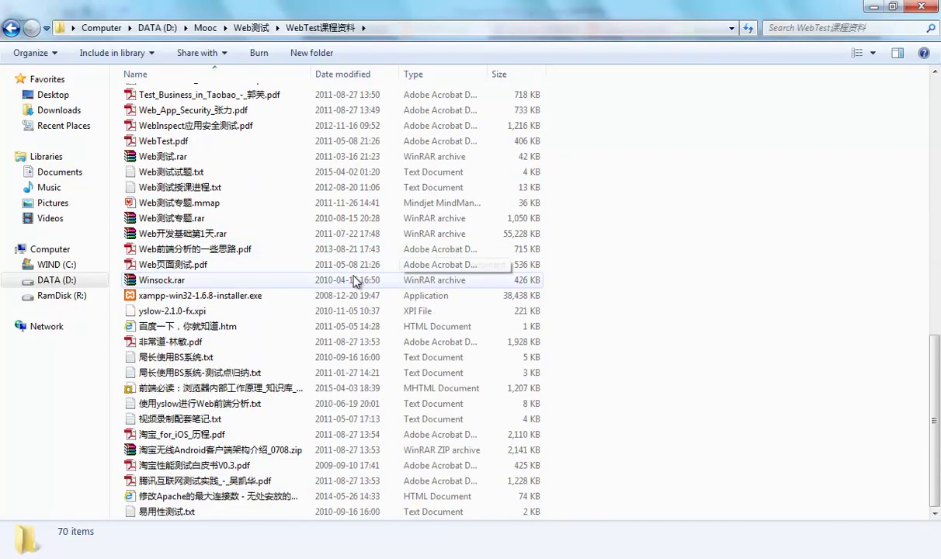
pyautogui.doubleClick(234, 296)
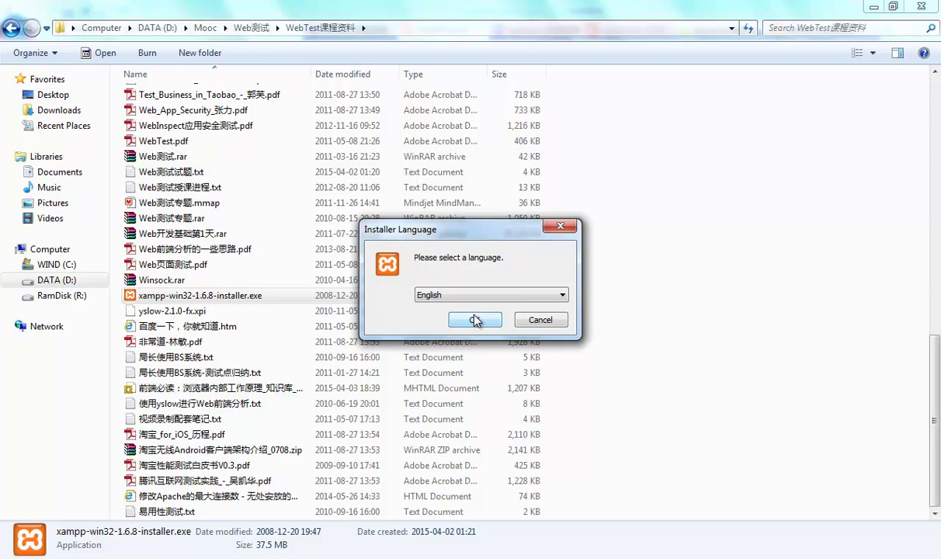
# Step through XAMPP 1.6.8 setup in English with D:\Xampp\ as destination, then quit without installing
pyautogui.click(475, 320)
pyautogui.click(566, 346)
pyautogui.click(543, 404)
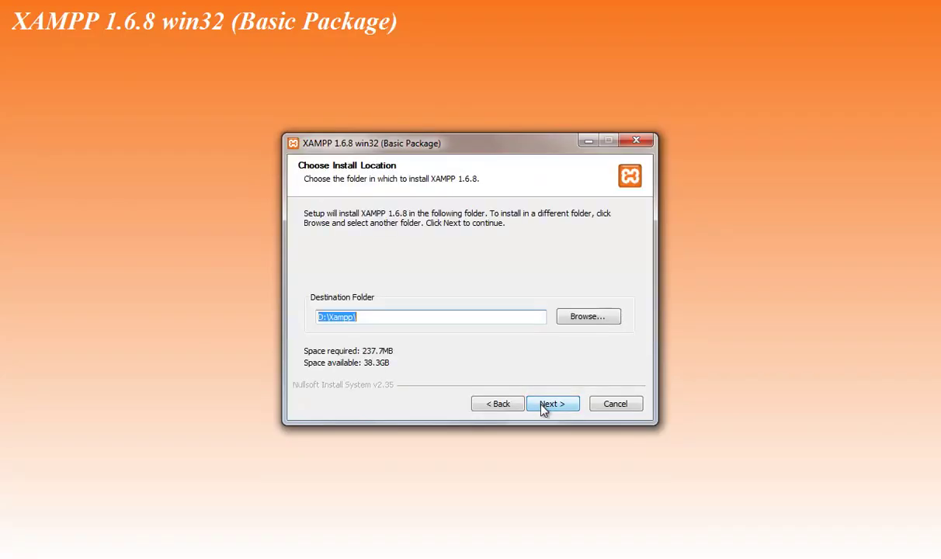
pyautogui.click(367, 316)
pyautogui.click(544, 406)
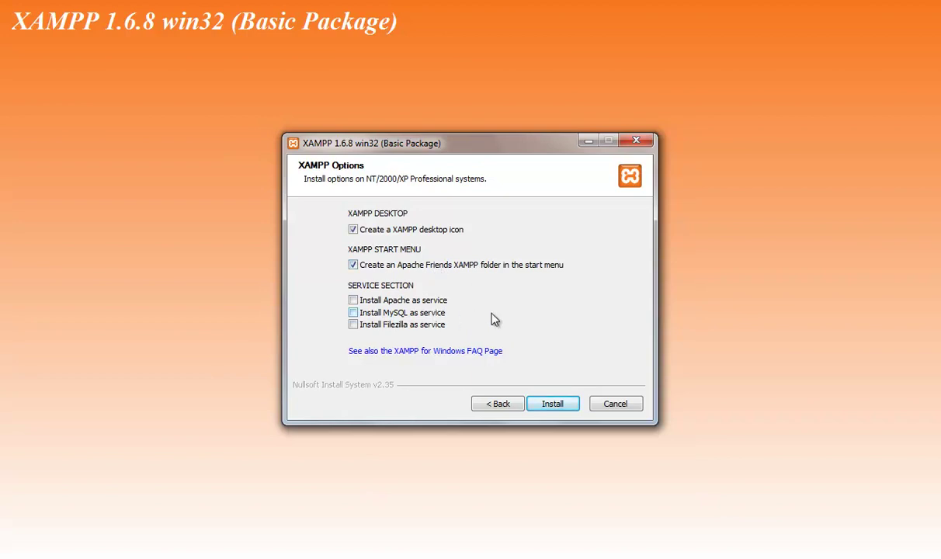
pyautogui.click(626, 404)
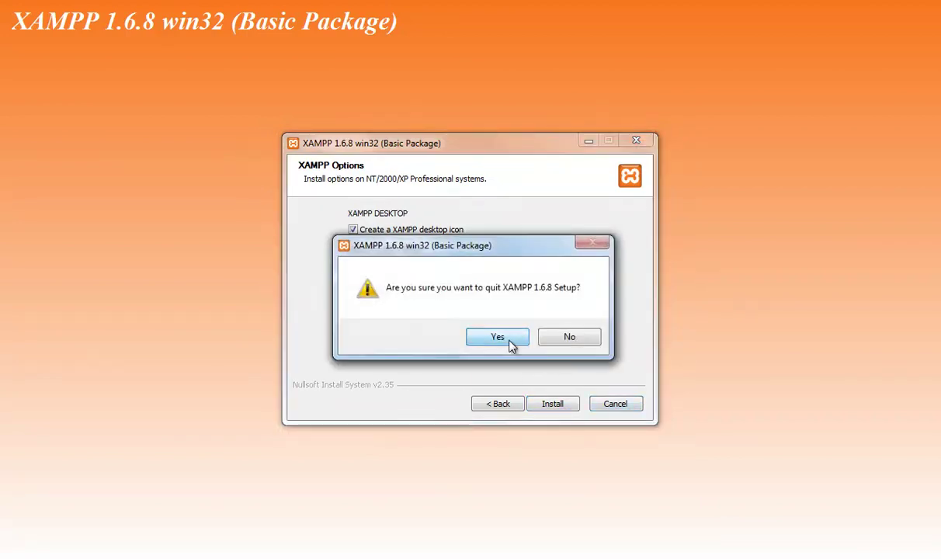
pyautogui.click(498, 337)
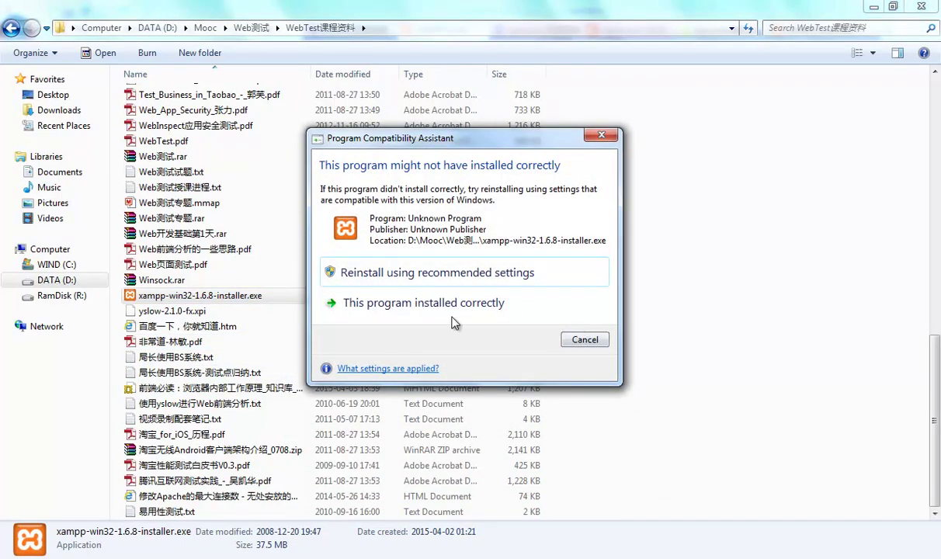
# Dismiss the compatibility warning and run xampp-control.exe from the existing D:\Xampp folder
pyautogui.click(574, 338)
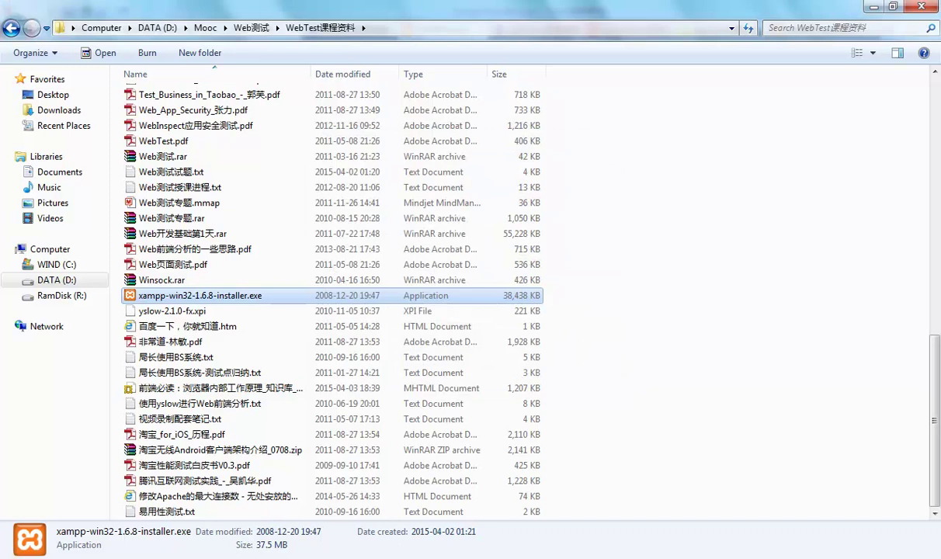
pyautogui.press('BackSpace')
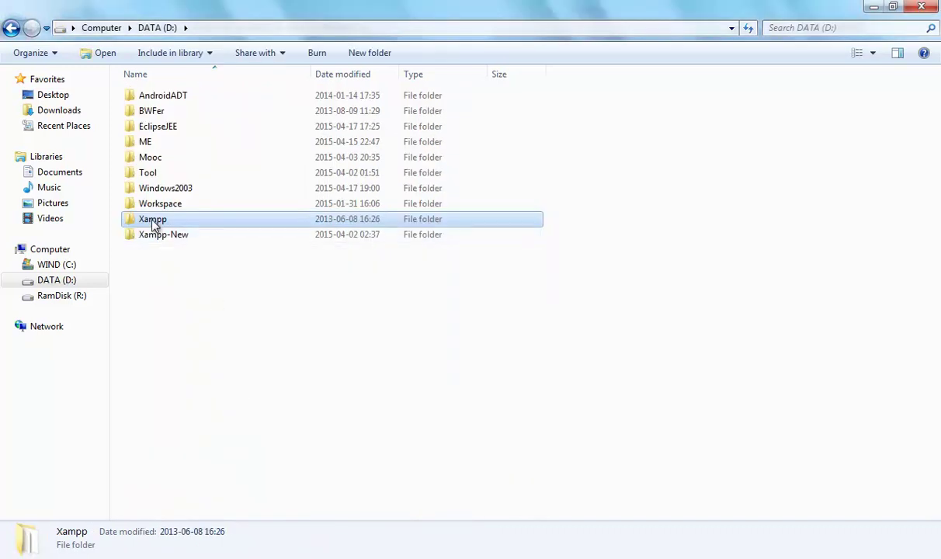
pyautogui.doubleClick(155, 221)
pyautogui.scroll(-4, 565, 288)
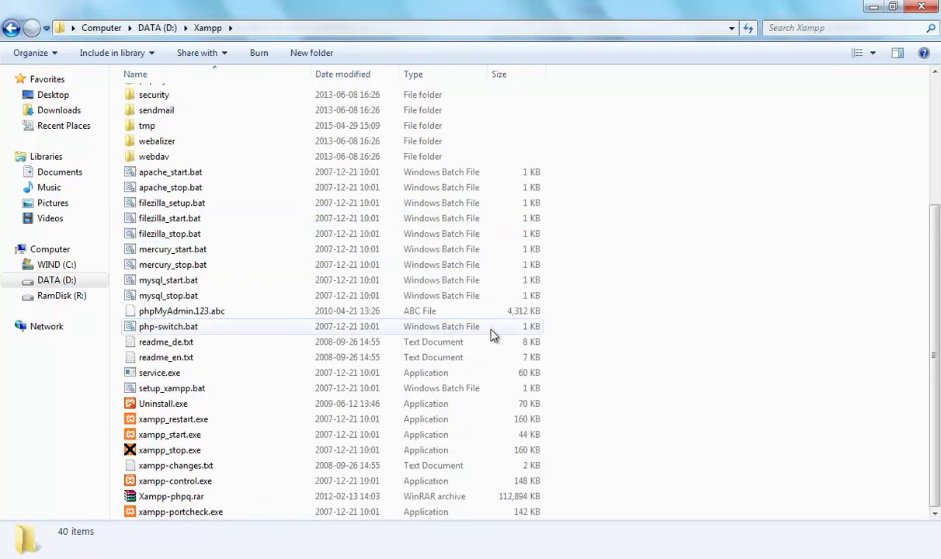
pyautogui.doubleClick(204, 482)
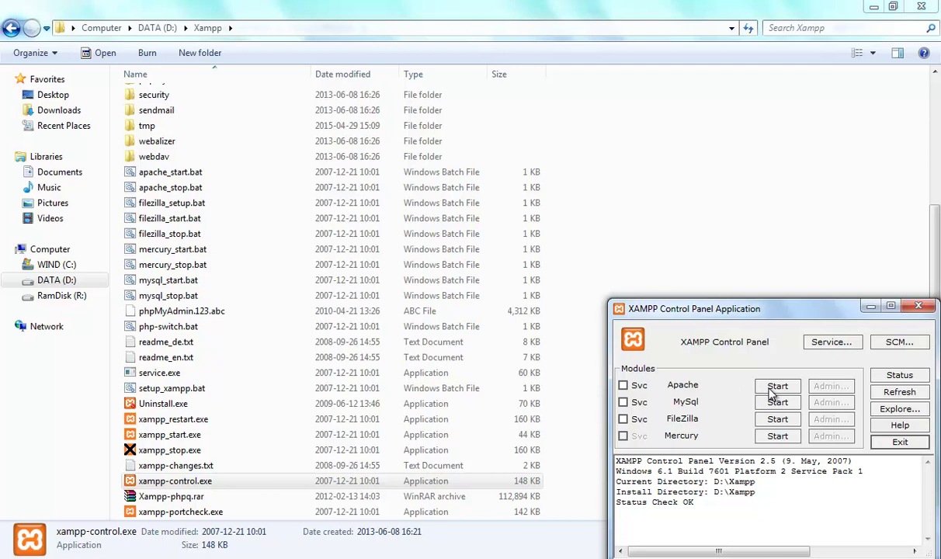
# Start Apache on port 80 and MySql on port 3306, then run the XAMPP port check
pyautogui.click(771, 392)
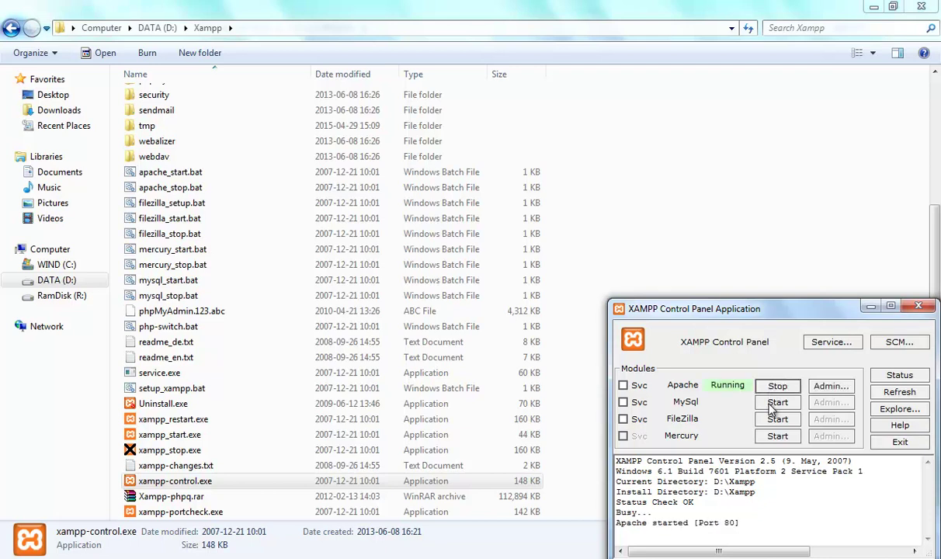
pyautogui.click(774, 405)
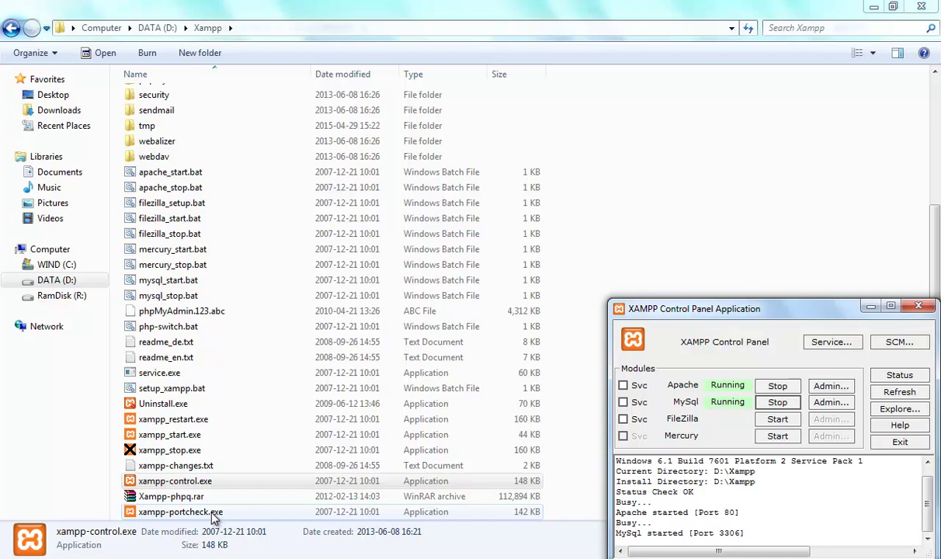
pyautogui.doubleClick(215, 516)
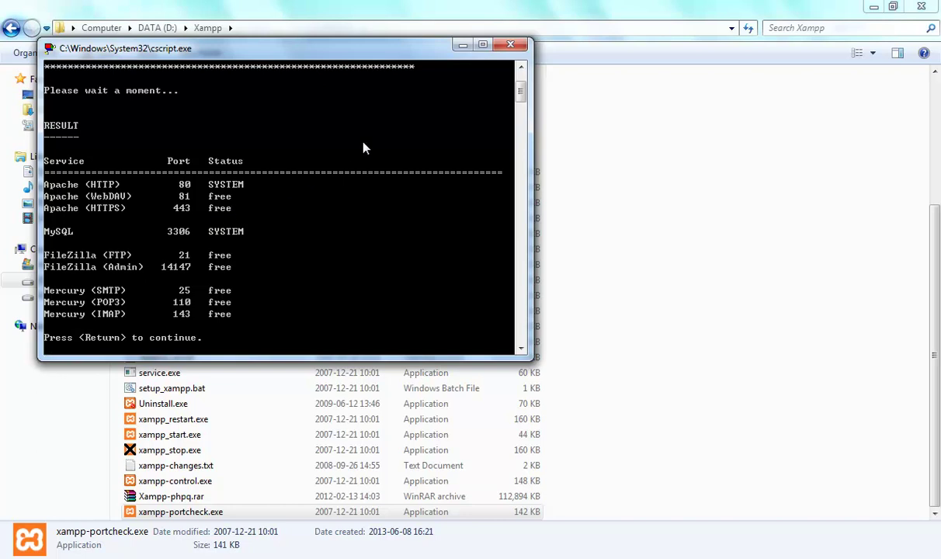
# Close the port check results and dismiss the follow-up compatibility warning
pyautogui.click(515, 50)
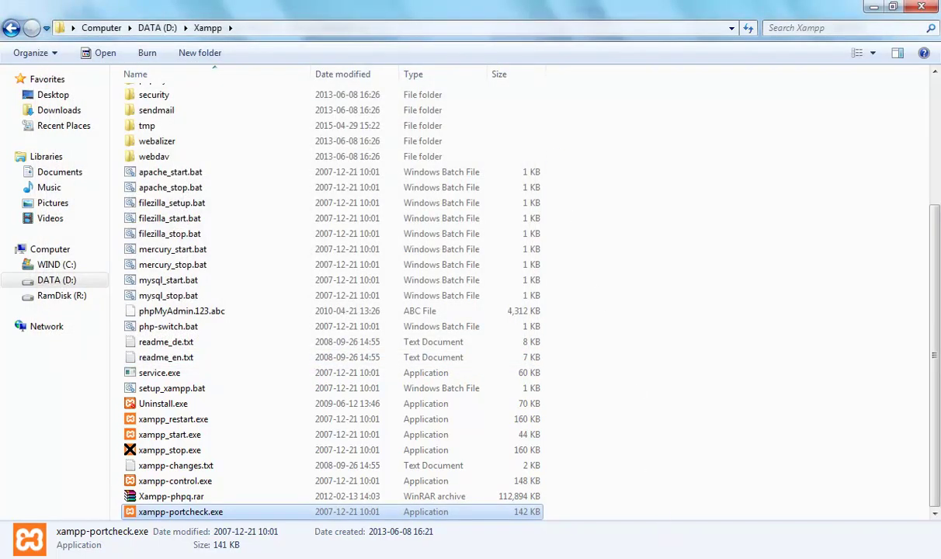
pyautogui.click(586, 340)
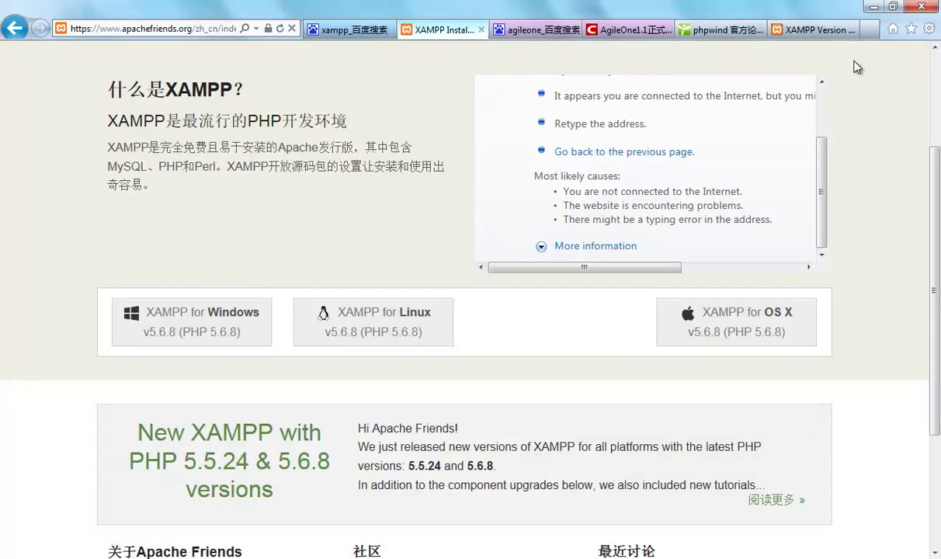
pyautogui.click(870, 29)
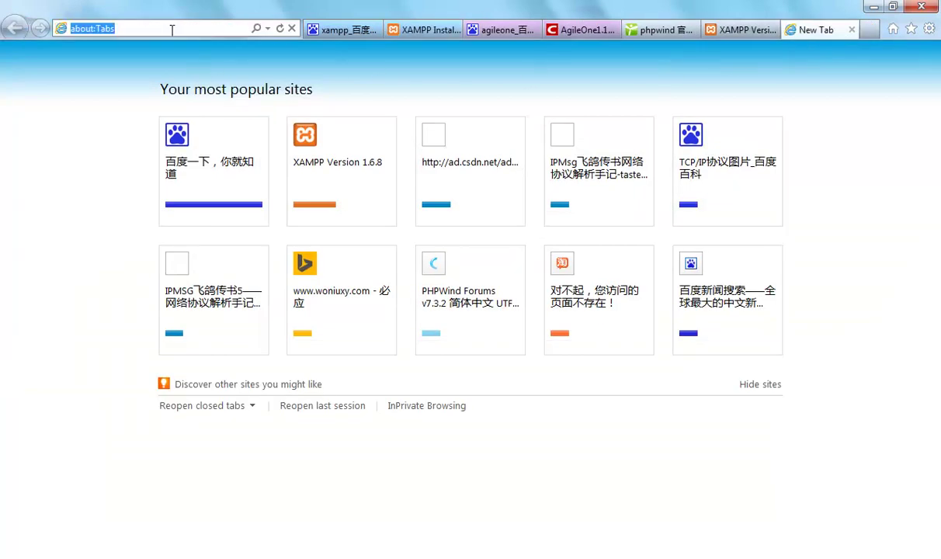
pyautogui.write('lo')
pyautogui.press('BackSpace')
pyautogui.press('BackSpace')
pyautogui.write('http:/')
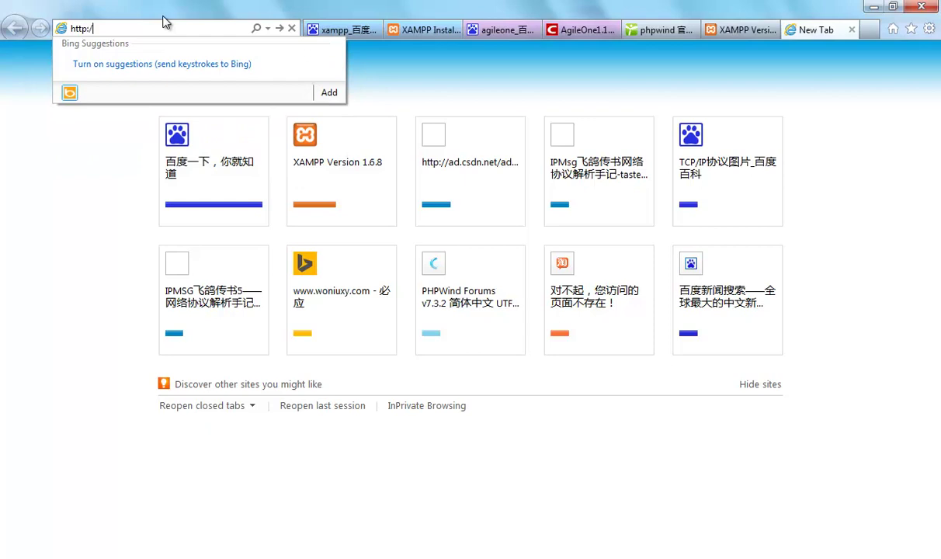
pyautogui.write('/localhost')
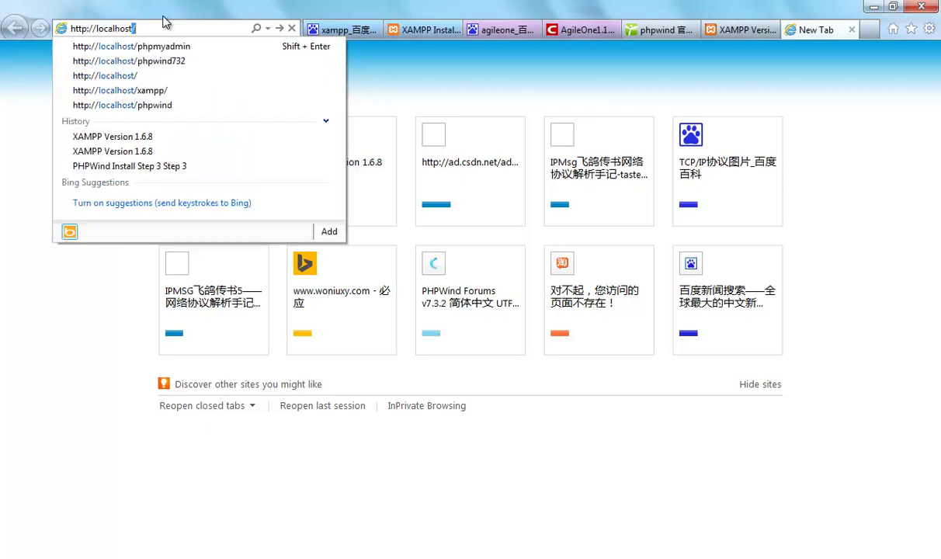
pyautogui.press('Return')
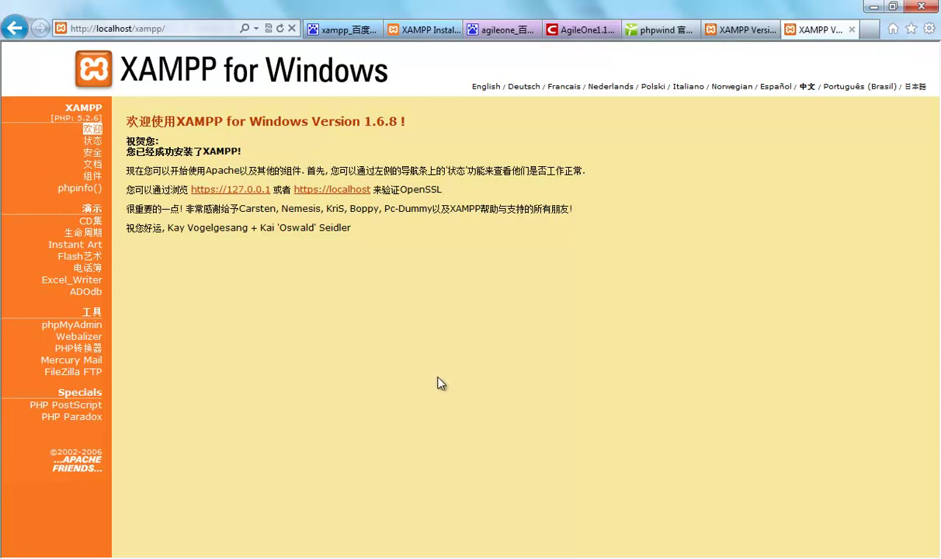
# Glance at the MindManager course outline, then bring up the phpwind.net forum tab
pyautogui.click(461, 557)
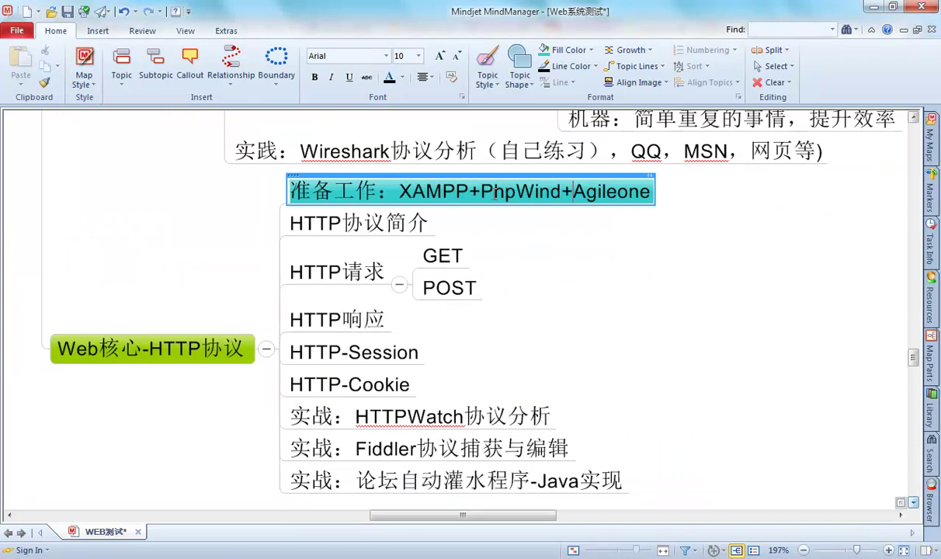
pyautogui.hotkey('alt', 'Tab')
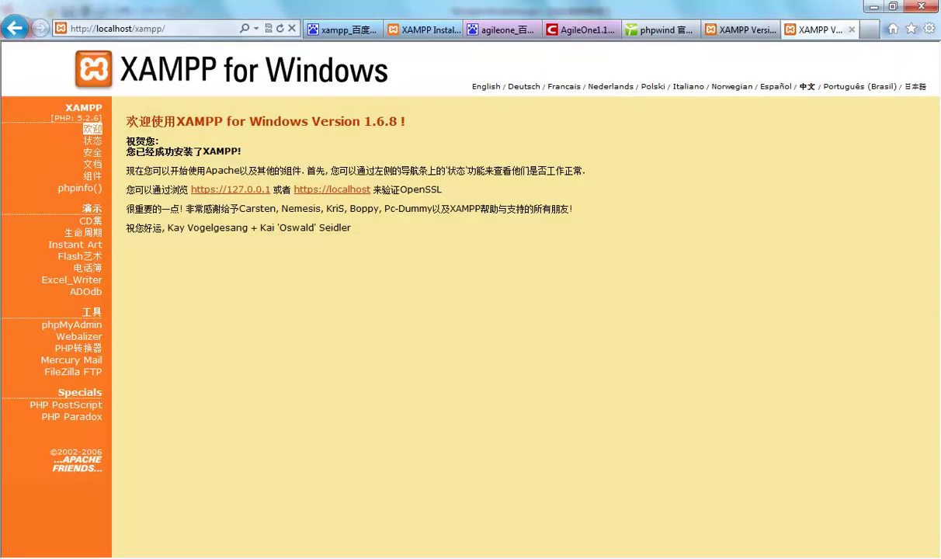
pyautogui.click(629, 30)
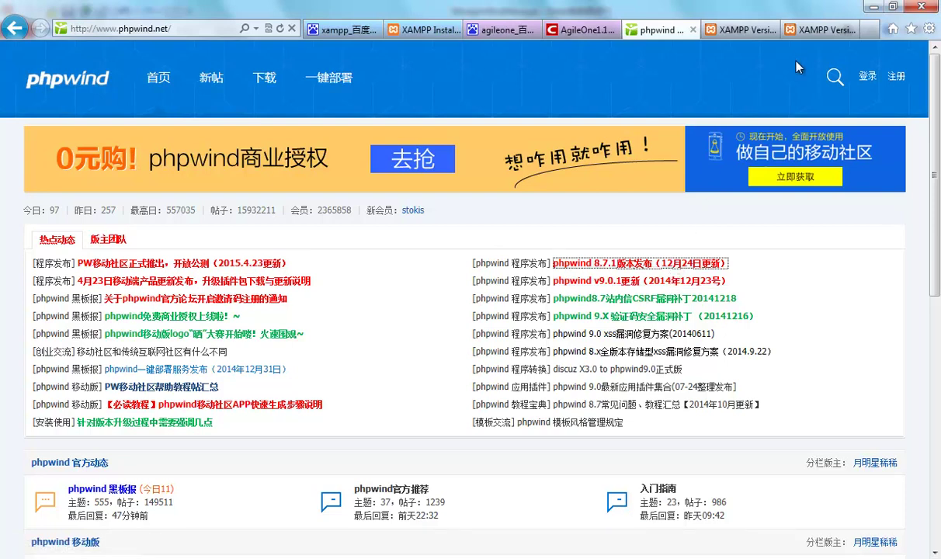
pyautogui.click(815, 30)
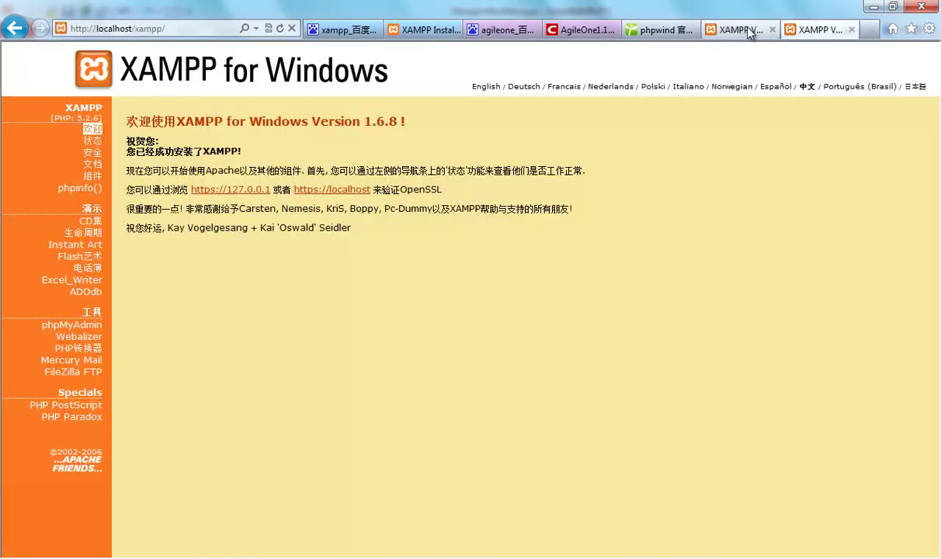
pyautogui.click(669, 35)
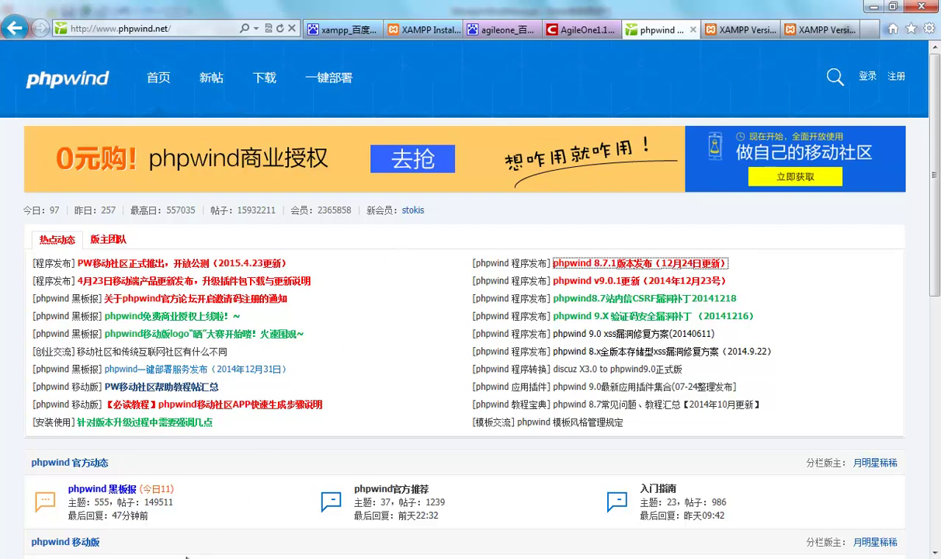
# Extract PHPWind_UTF8_7.3.2.zip into the WebTest课程资料 folder
pyautogui.hotkey('alt', 'Tab')
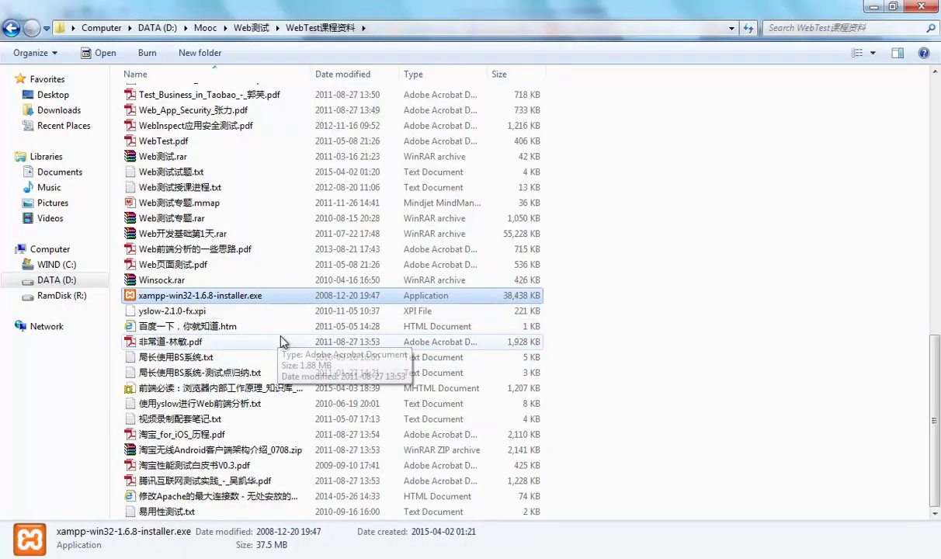
pyautogui.scroll(3, 284, 342)
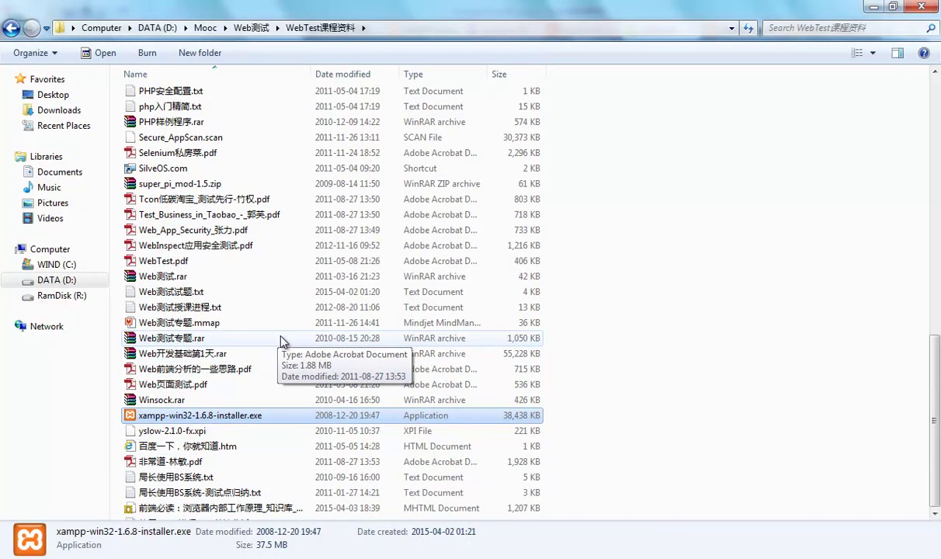
pyautogui.scroll(-3, 283, 342)
pyautogui.scroll(6, 284, 342)
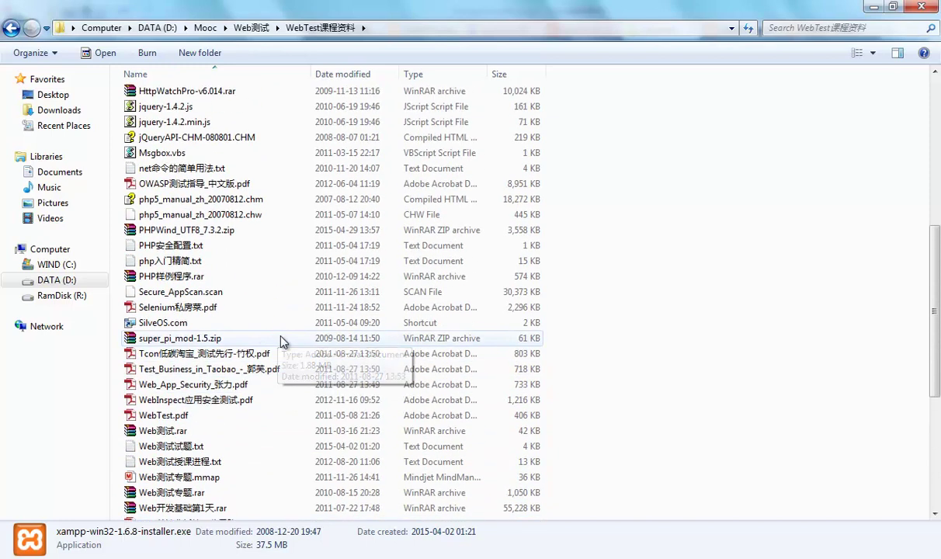
pyautogui.click(208, 235)
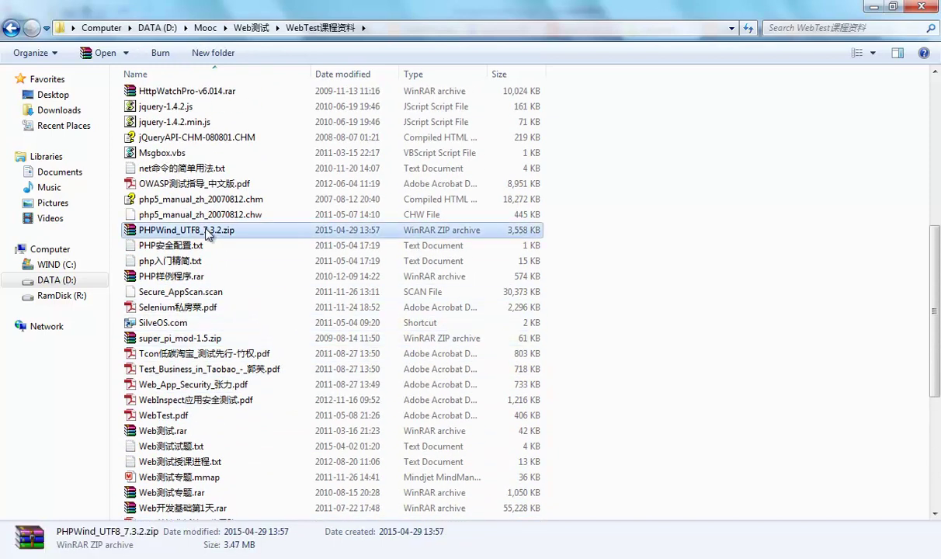
pyautogui.rightClick(208, 234)
pyautogui.click(233, 243)
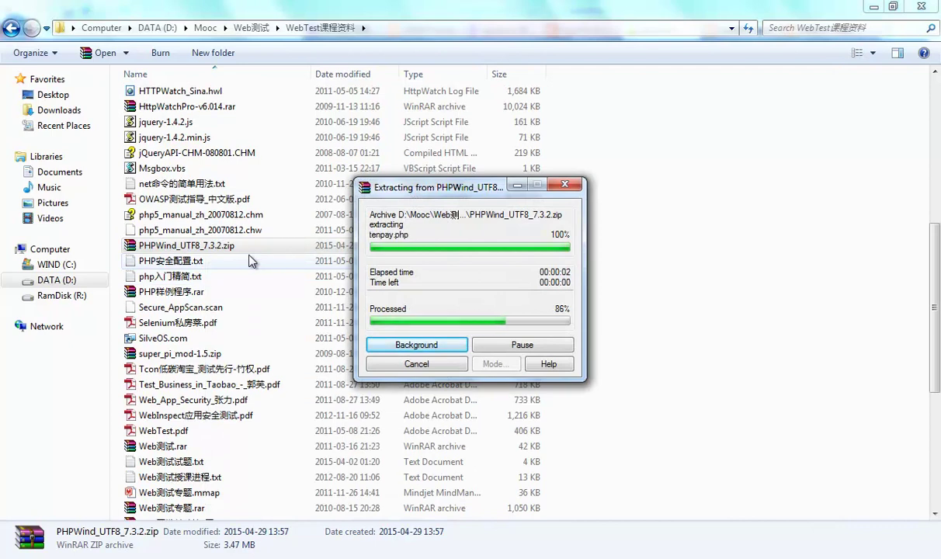
# Copy the upload folder from the extracted PHPWind_UTF8_7.3.2 folder
pyautogui.scroll(8, 255, 258)
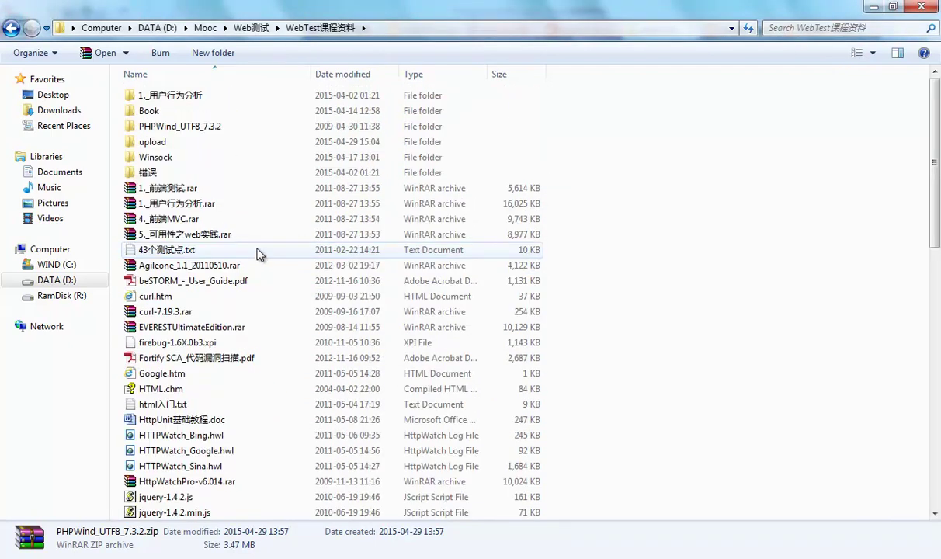
pyautogui.doubleClick(269, 126)
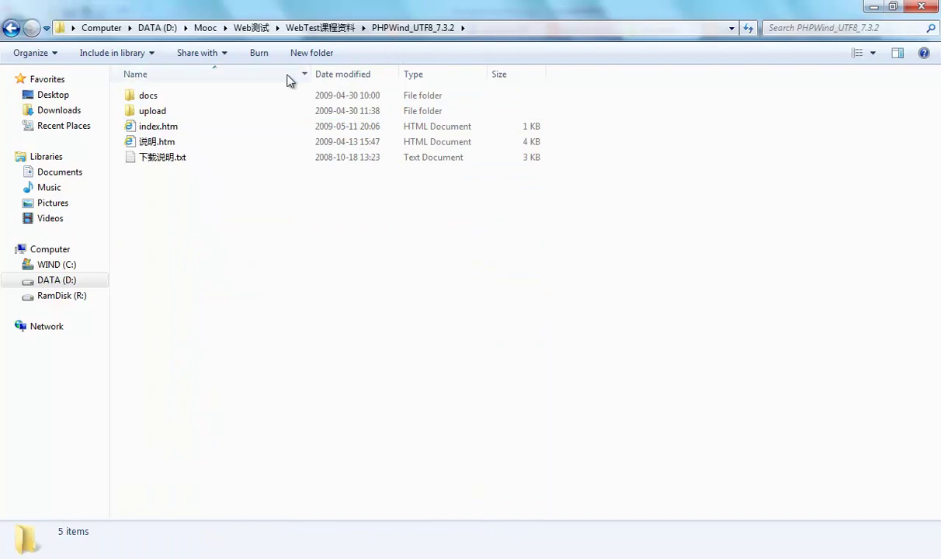
pyautogui.click(162, 117)
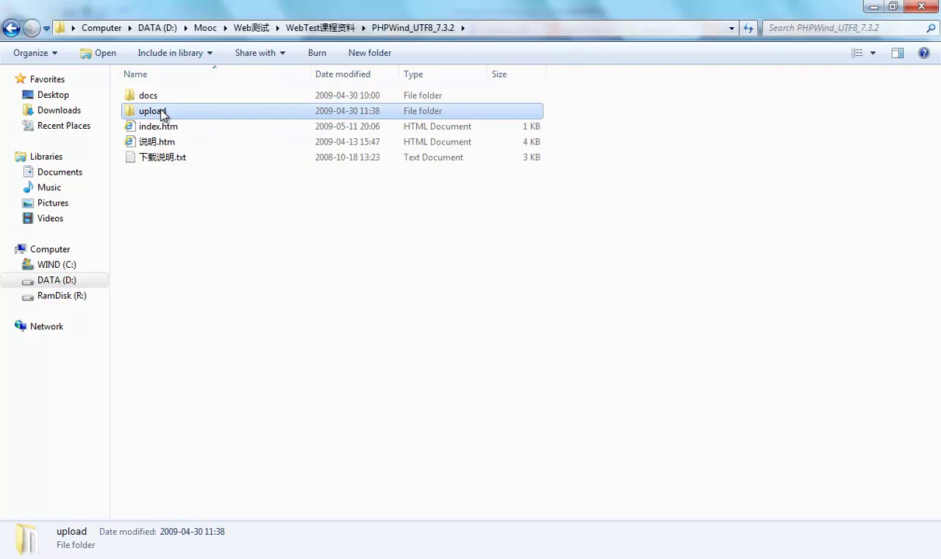
pyautogui.rightClick(162, 115)
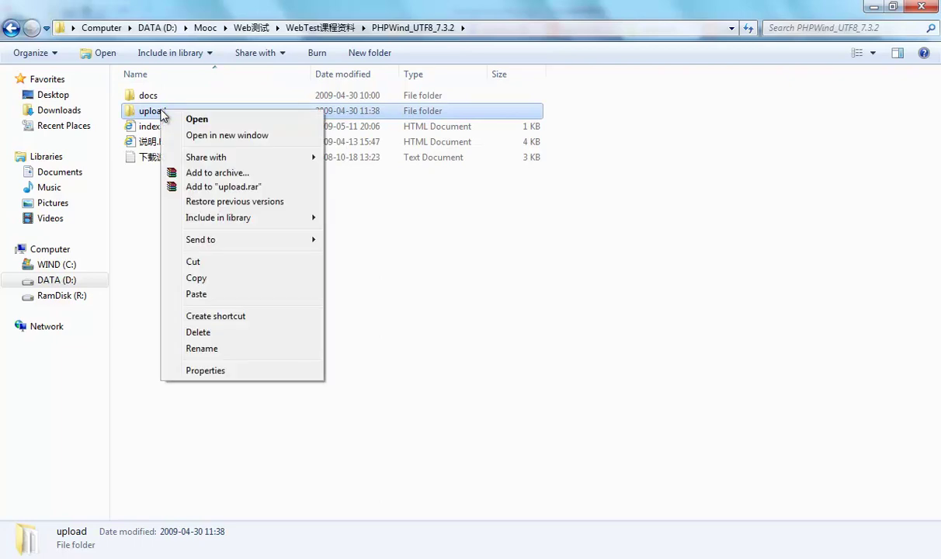
pyautogui.click(220, 278)
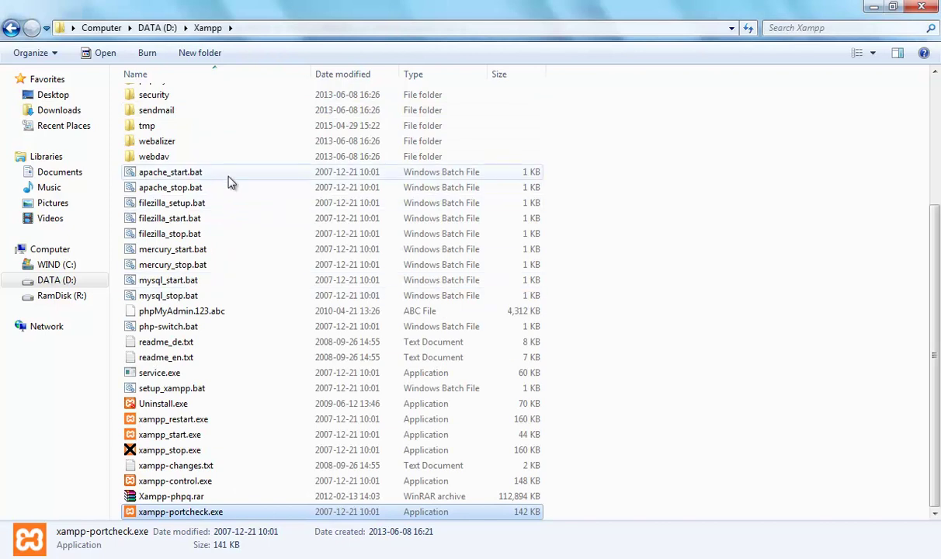
# Paste the PHPWind upload folder into D:\Xampp\htdocs, keeping its name as upload
pyautogui.scroll(1, 280, 186)
pyautogui.scroll(4, 270, 188)
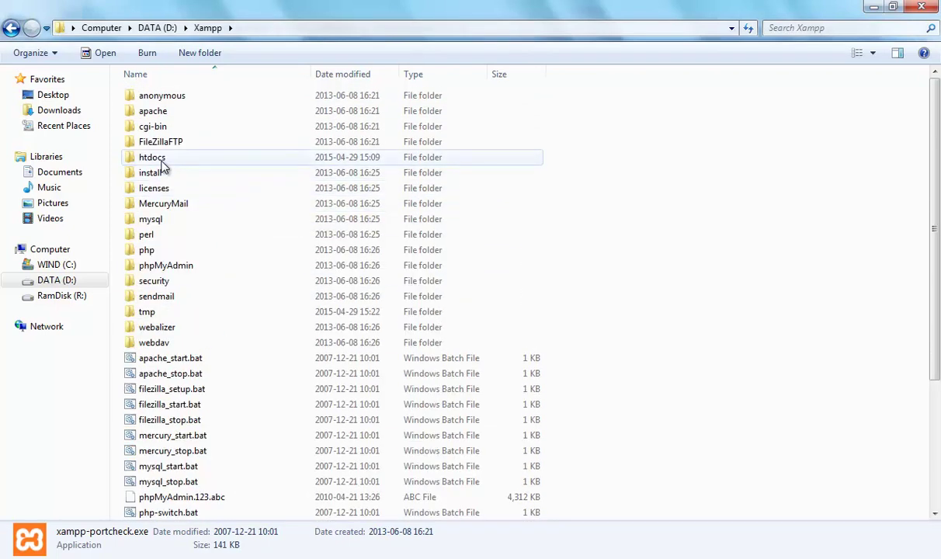
pyautogui.doubleClick(160, 161)
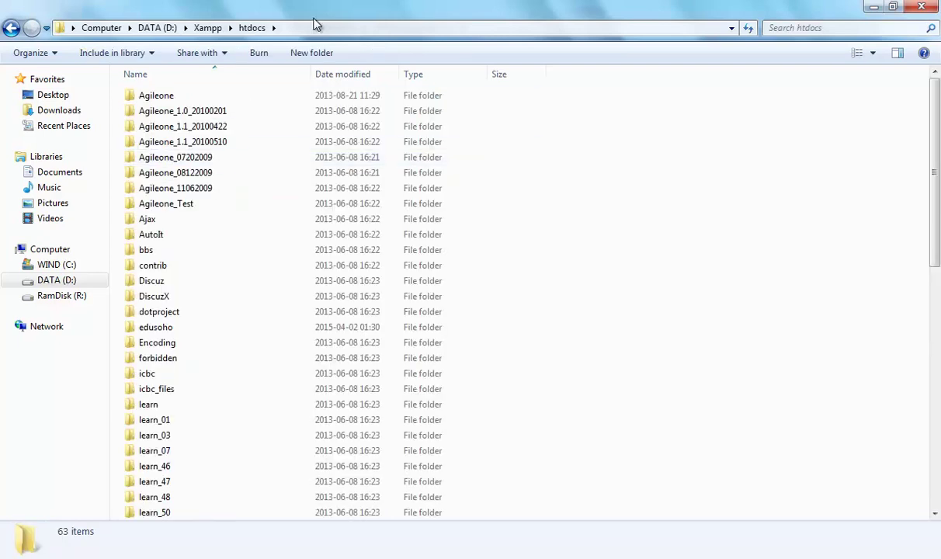
pyautogui.click(299, 28)
pyautogui.click(271, 28)
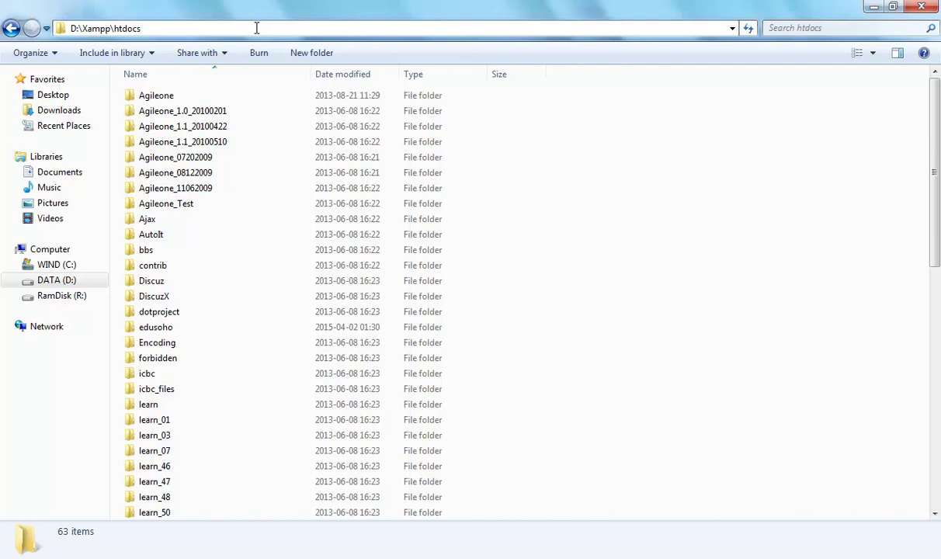
pyautogui.rightClick(588, 171)
pyautogui.click(633, 271)
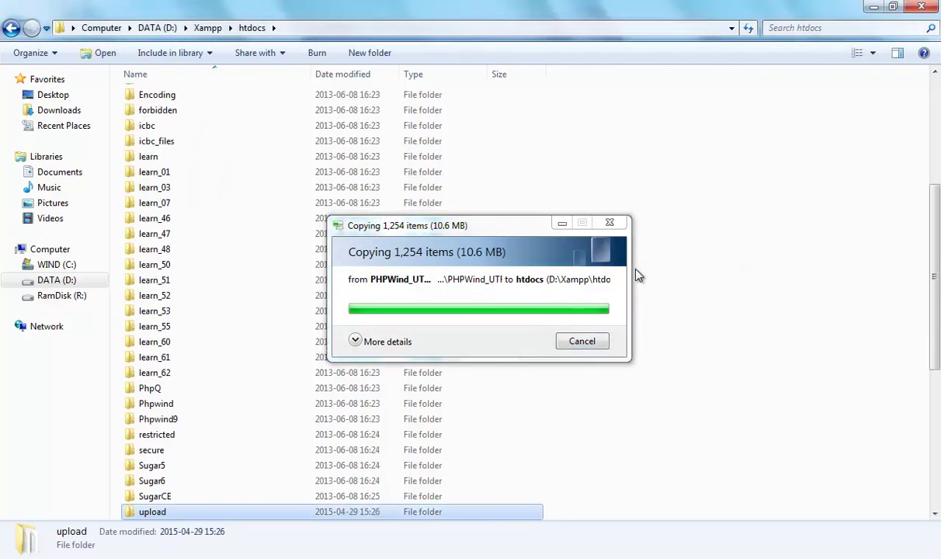
pyautogui.scroll(-4, 644, 261)
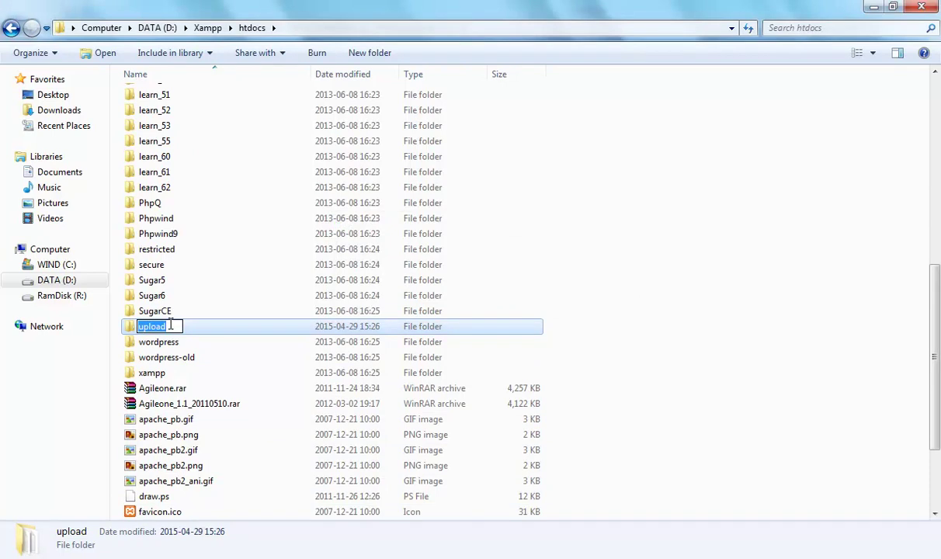
pyautogui.click(581, 336)
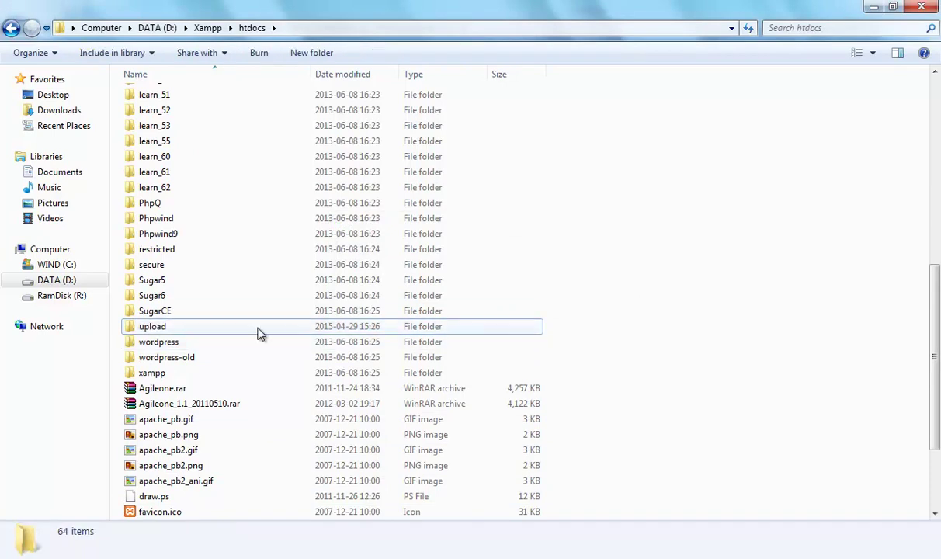
pyautogui.moveTo(162, 330)
pyautogui.hotkey('alt', 'Tab')
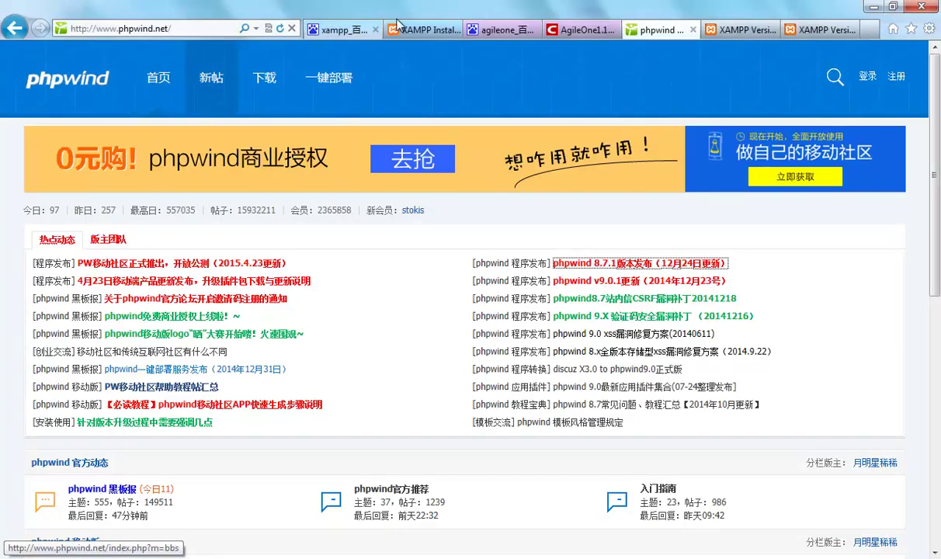
pyautogui.click(819, 32)
pyautogui.click(182, 28)
pyautogui.click(183, 25)
pyautogui.press('BackSpace')
pyautogui.press('BackSpace')
pyautogui.press('BackSpace')
pyautogui.press('BackSpace')
pyautogui.press('BackSpace')
pyautogui.press('BackSpace')
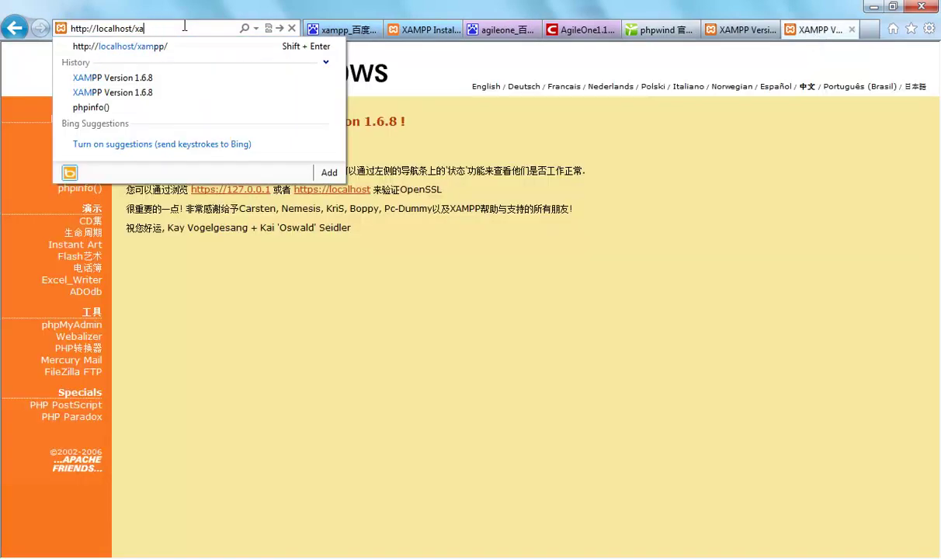
pyautogui.write('uploa')
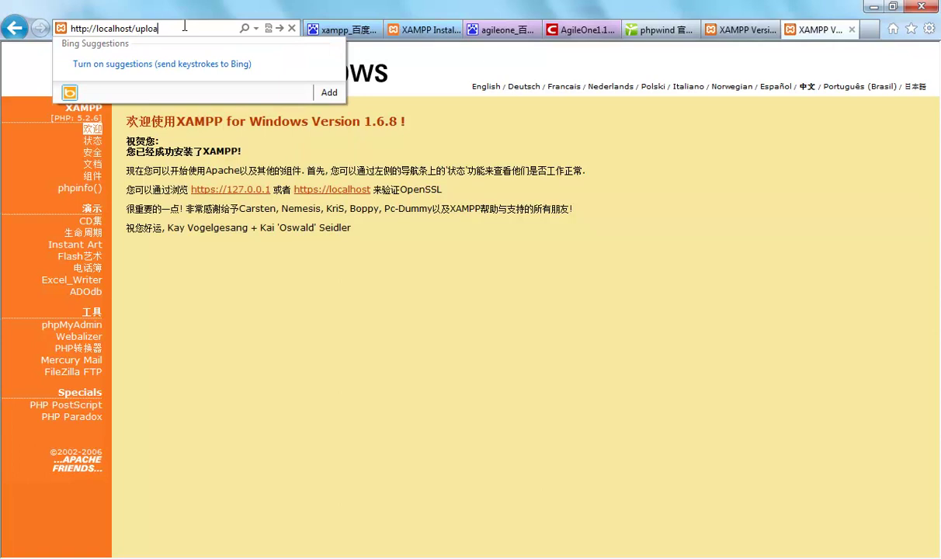
pyautogui.write('d/install.php')
pyautogui.press('Return')
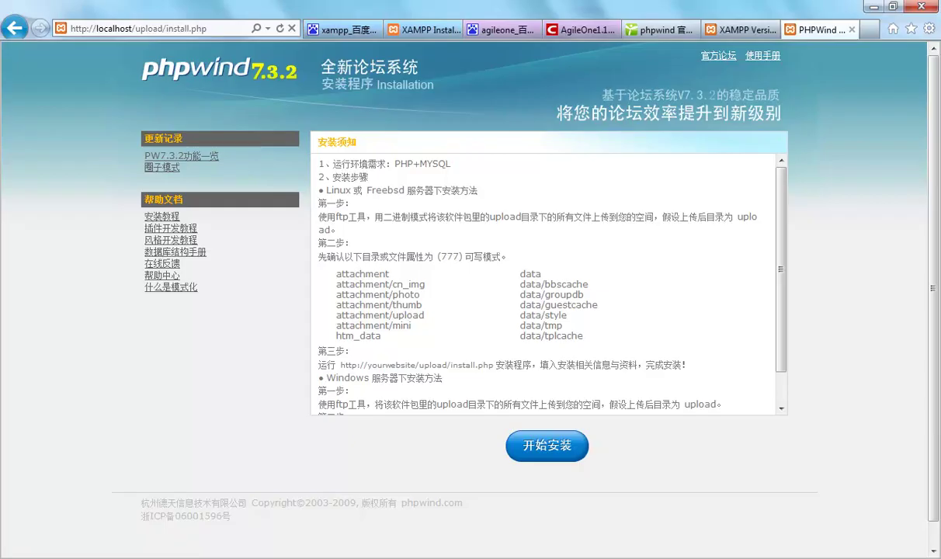
pyautogui.hotkey('alt', 'Tab')
pyautogui.hotkey('alt', 'Tab')
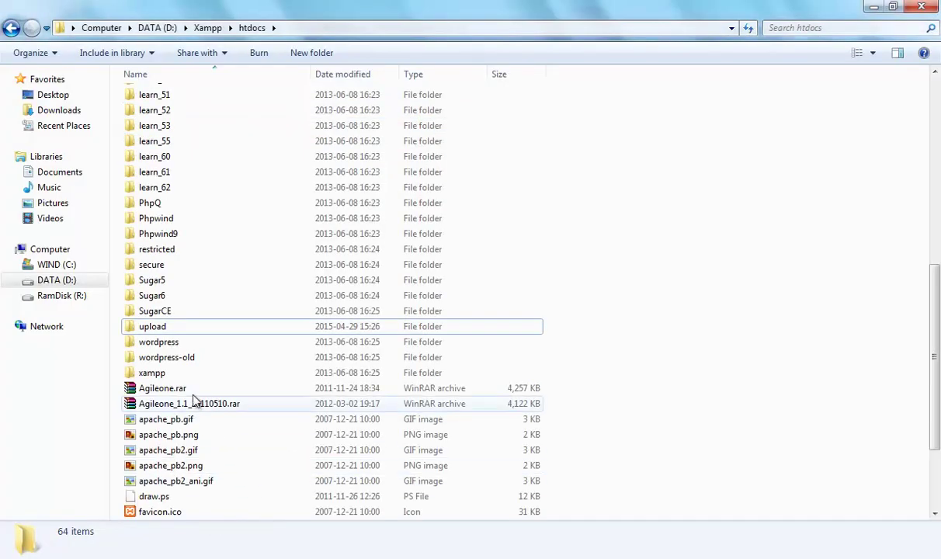
# Rename the upload folder in D:\Xampp\htdocs to phpwind732
pyautogui.click(151, 330)
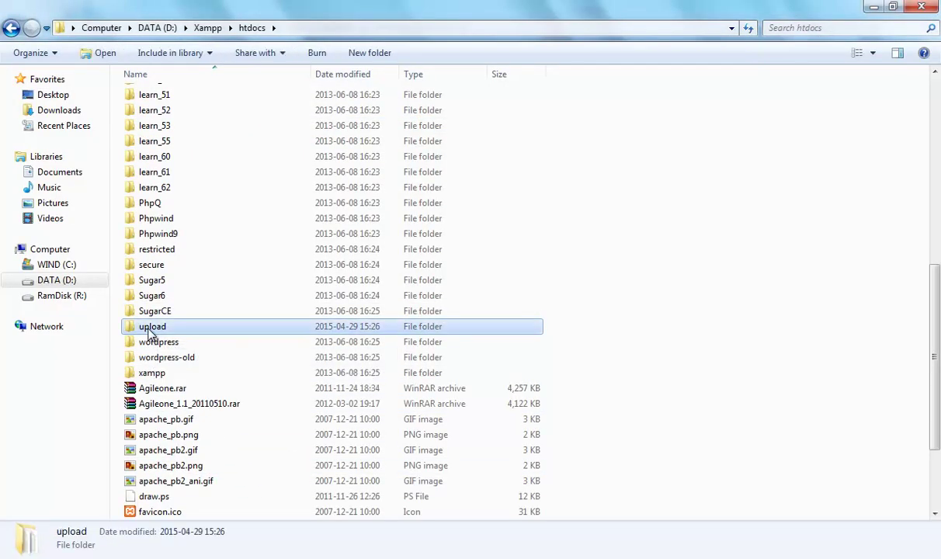
pyautogui.click(158, 326)
pyautogui.write('php')
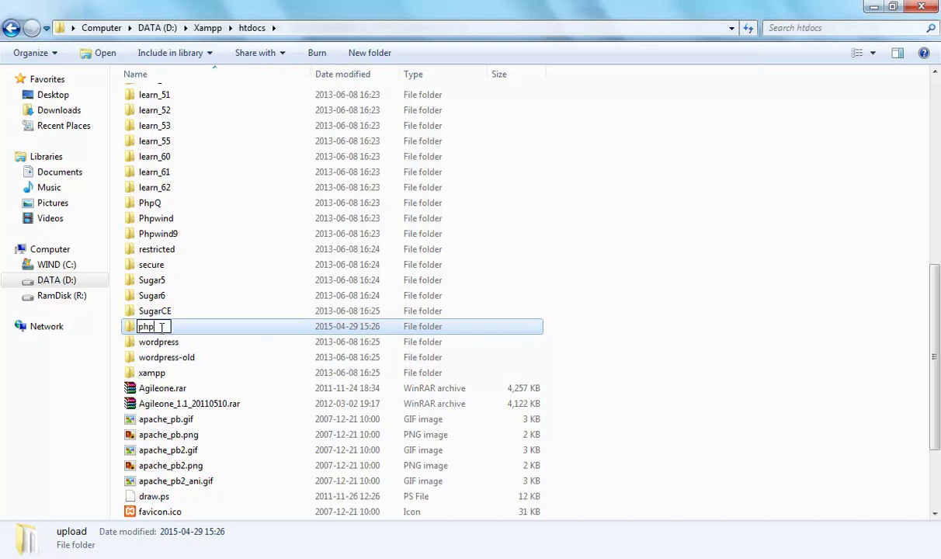
pyautogui.write('wind732')
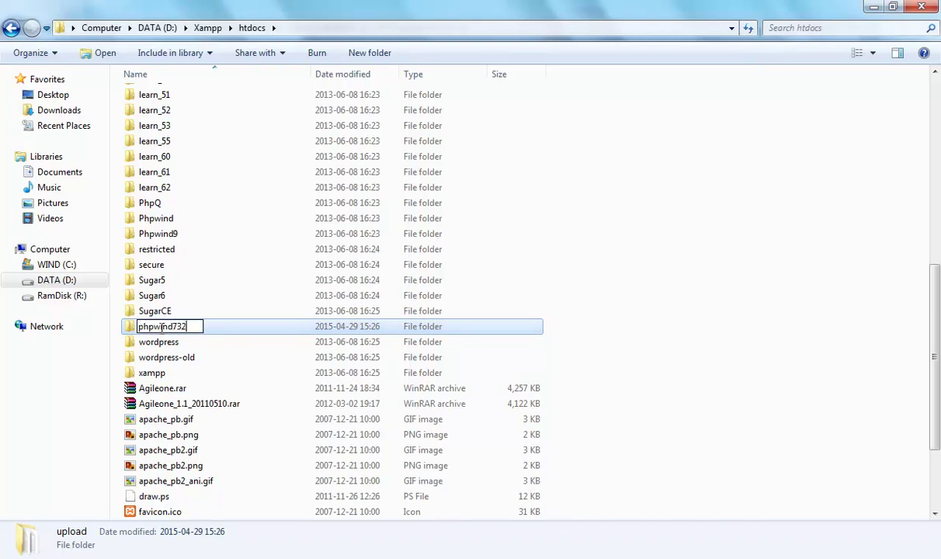
pyautogui.press('Return')
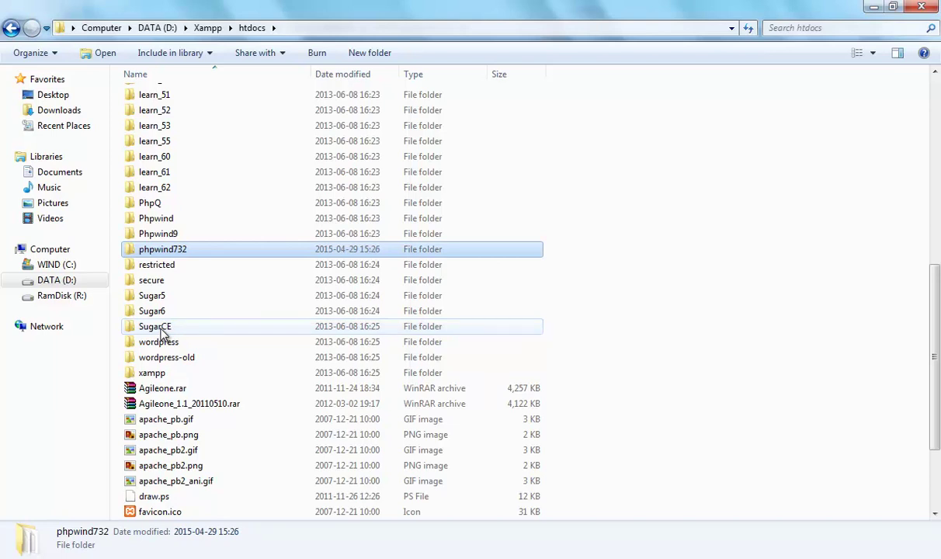
# Load the installer at localhost/phpwind732, start installation and accept the licence agreement
pyautogui.hotkey('alt', 'Tab')
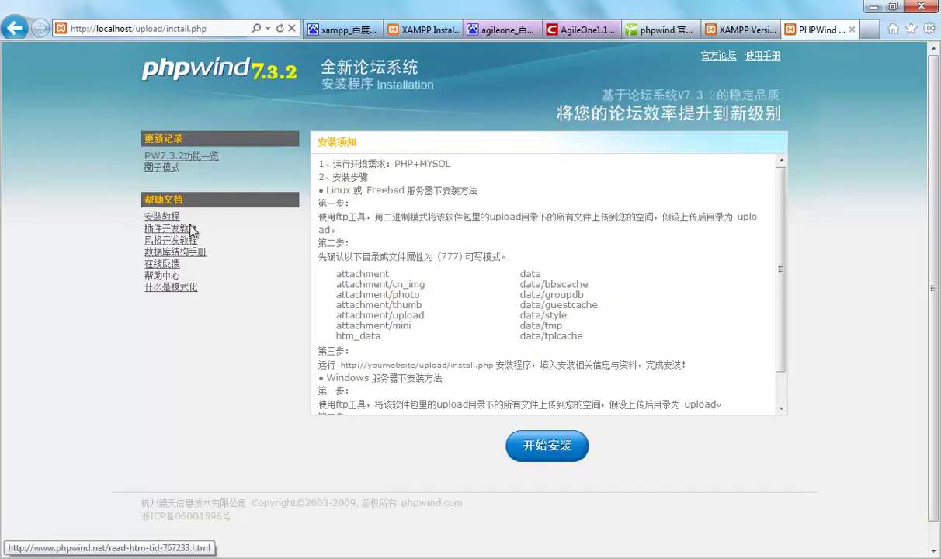
pyautogui.click(158, 31)
pyautogui.moveTo(136, 31); pyautogui.dragTo(205, 31)
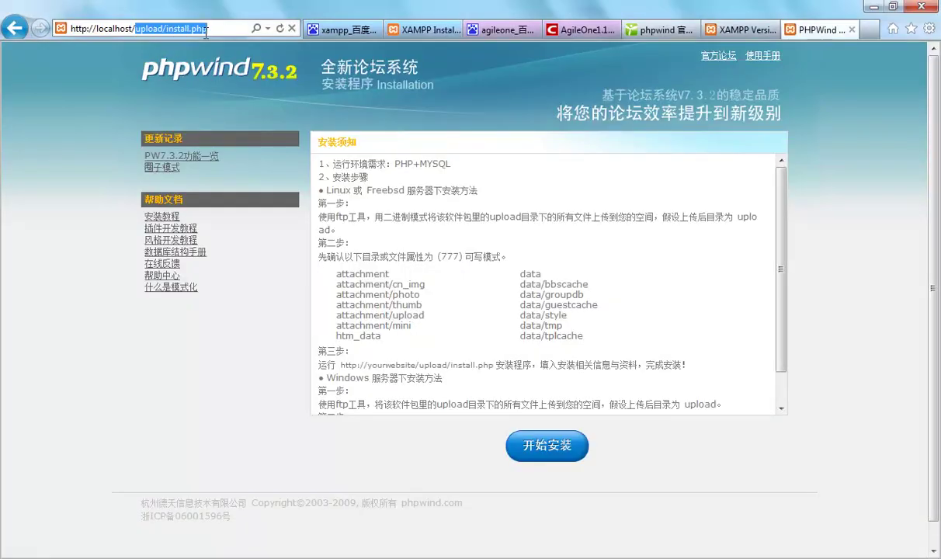
pyautogui.write('php')
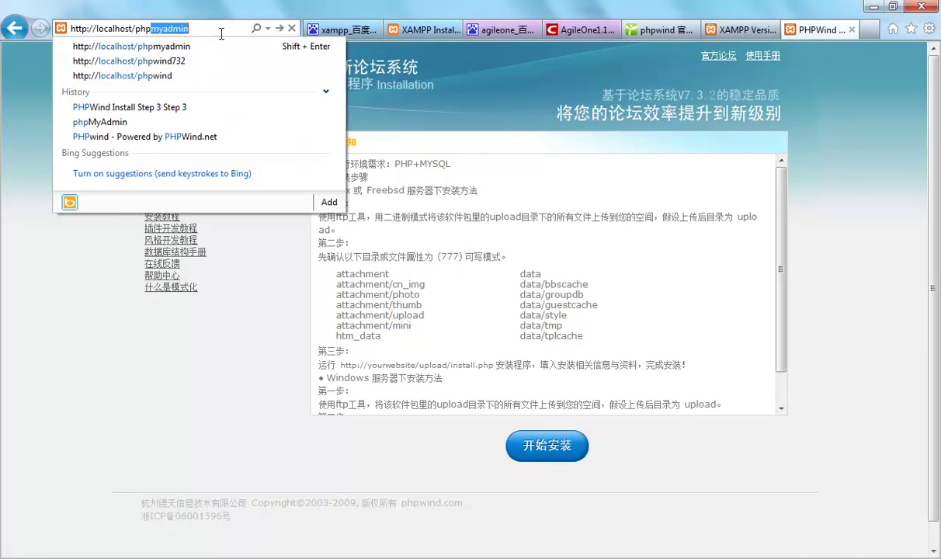
pyautogui.write('wind732')
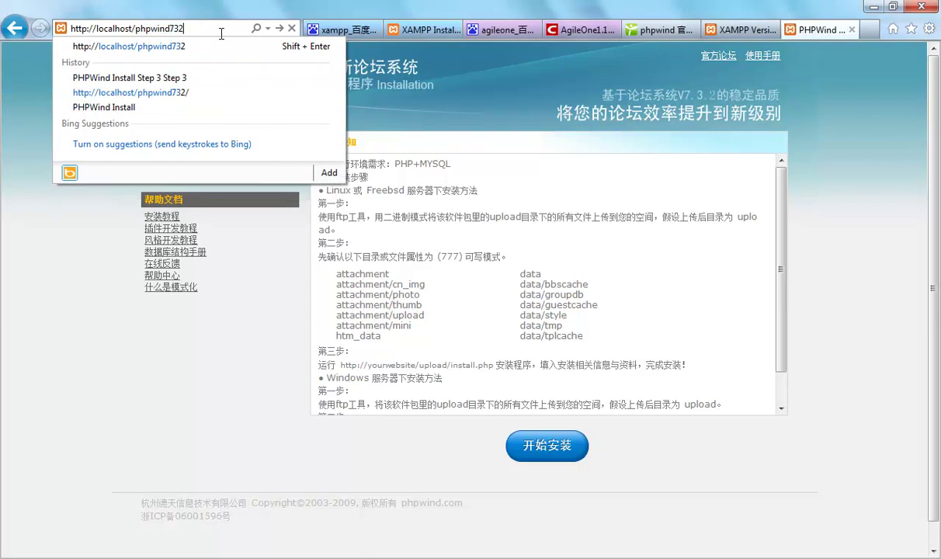
pyautogui.press('Return')
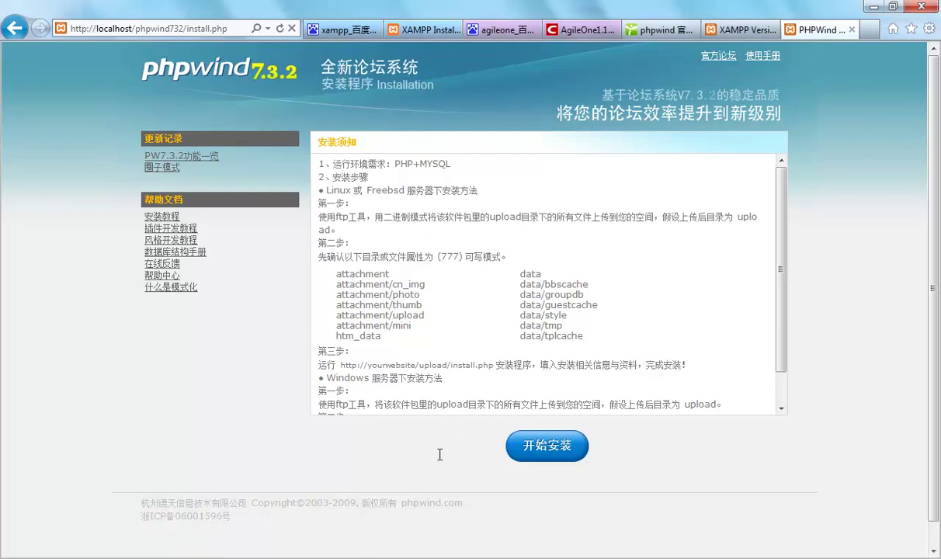
pyautogui.click(552, 460)
pyautogui.click(555, 460)
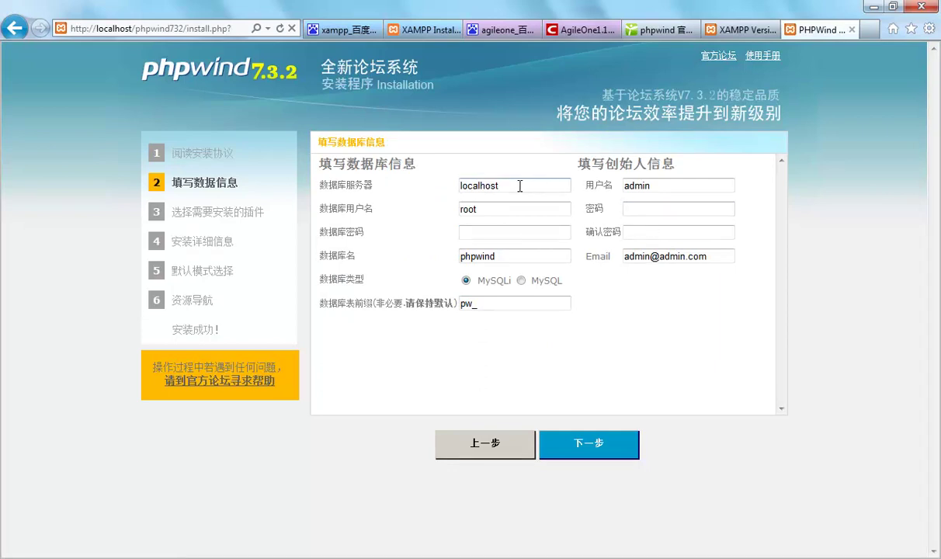
# Enter the founder password and its confirmation on the database information form
pyautogui.doubleClick(469, 191)
pyautogui.moveTo(505, 256); pyautogui.dragTo(432, 253)
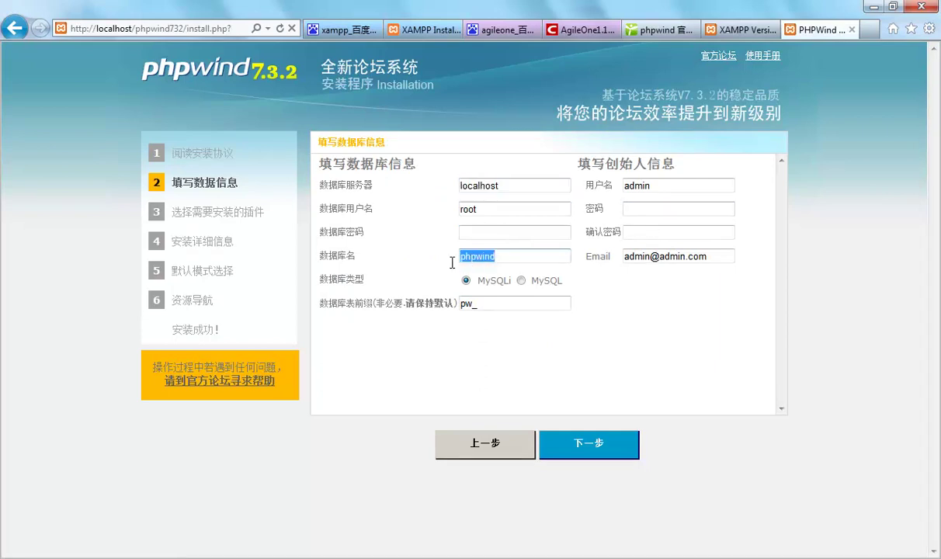
pyautogui.click(491, 238)
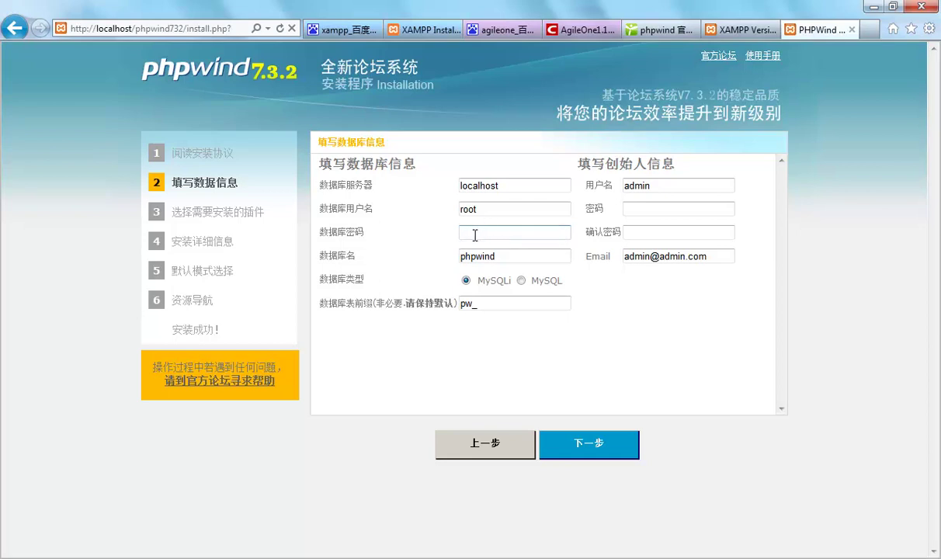
pyautogui.click(653, 208)
pyautogui.write('123456')
pyautogui.click(653, 228)
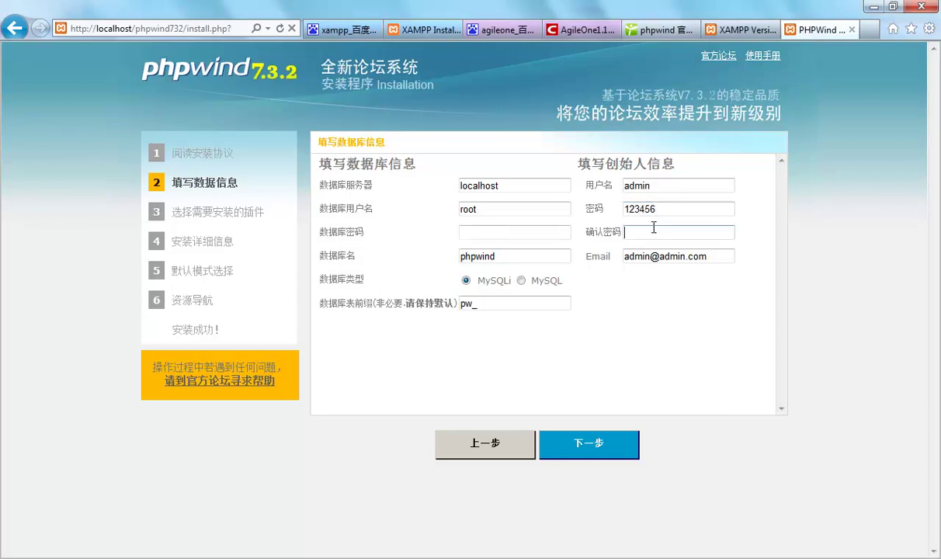
pyautogui.write('123456')
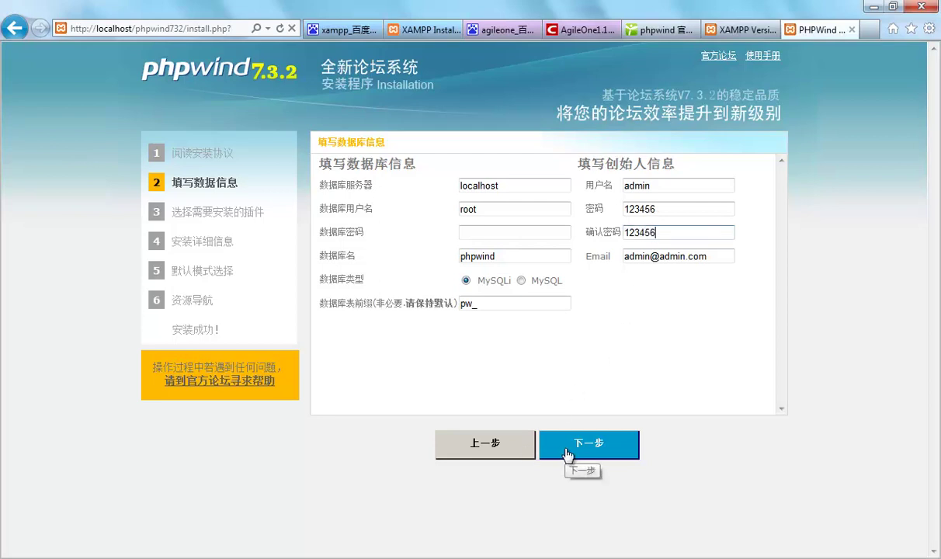
# Submit the form, accept the empty database password, and try installing into database phpwind
pyautogui.click(567, 452)
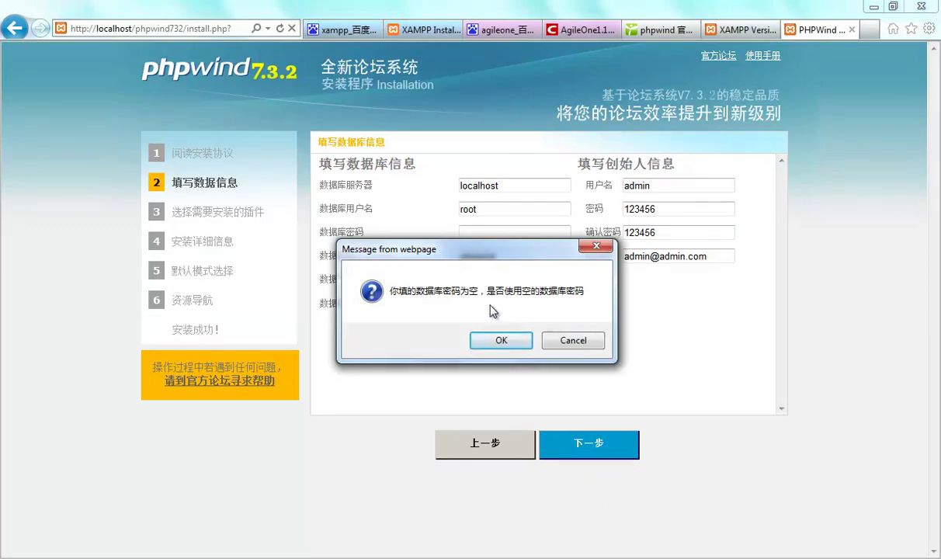
pyautogui.click(504, 342)
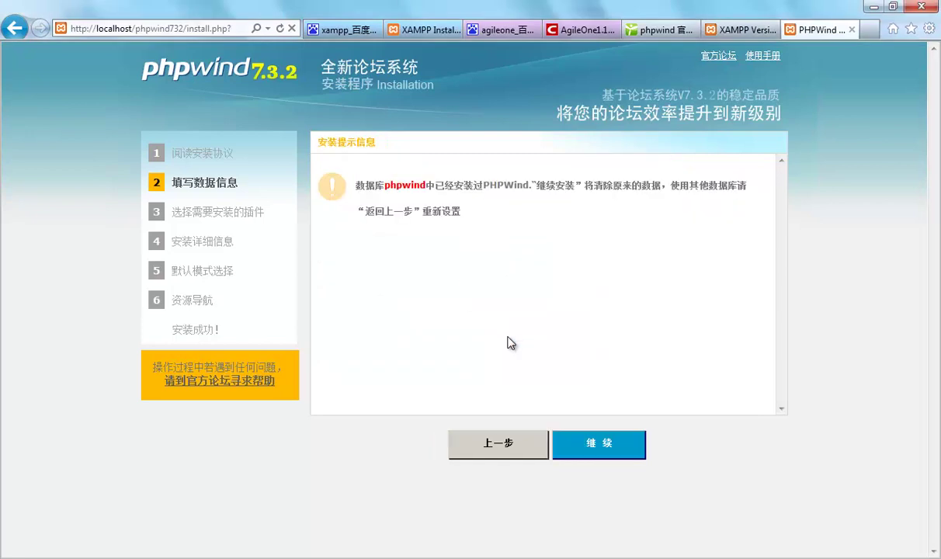
pyautogui.click(591, 453)
# Check the Phpwind9 and Phpwind folders in htdocs, then return to the installer's database form
pyautogui.hotkey('alt', 'Tab')
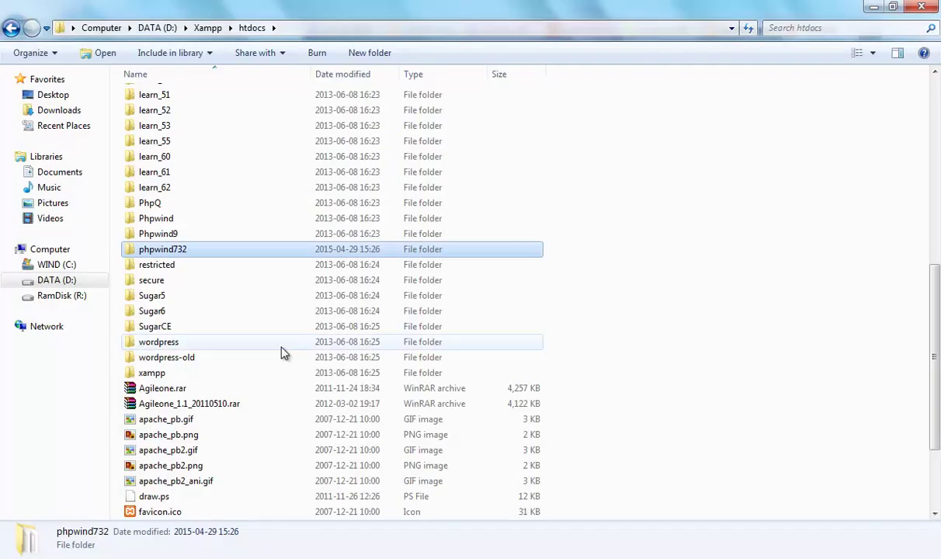
pyautogui.click(171, 233)
pyautogui.click(166, 221)
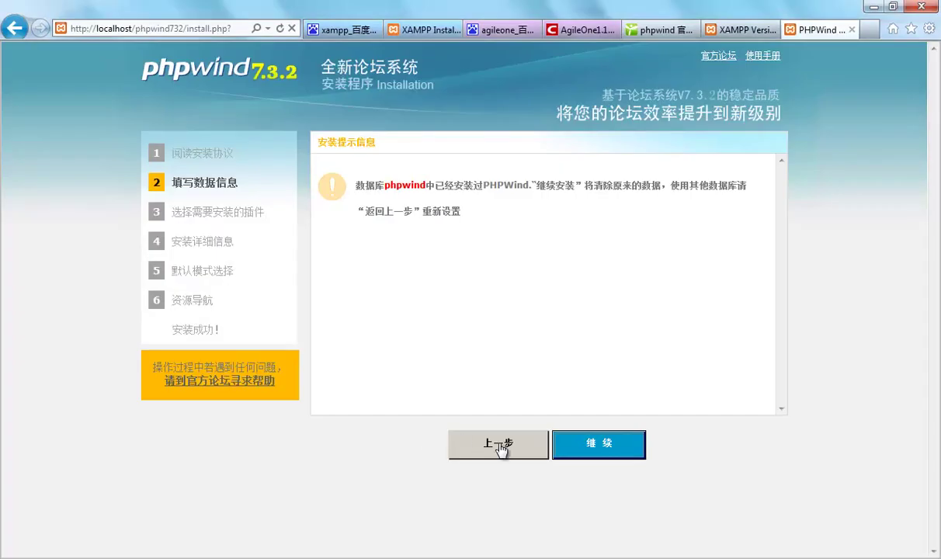
pyautogui.click(501, 449)
# Set the database name to phpwind732, submit, and accept the empty database password
pyautogui.click(509, 256)
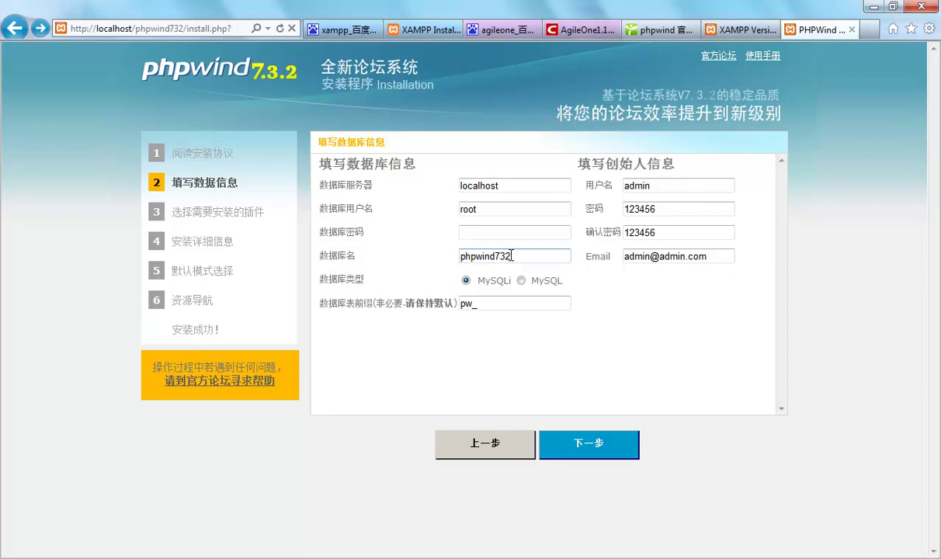
pyautogui.click(560, 441)
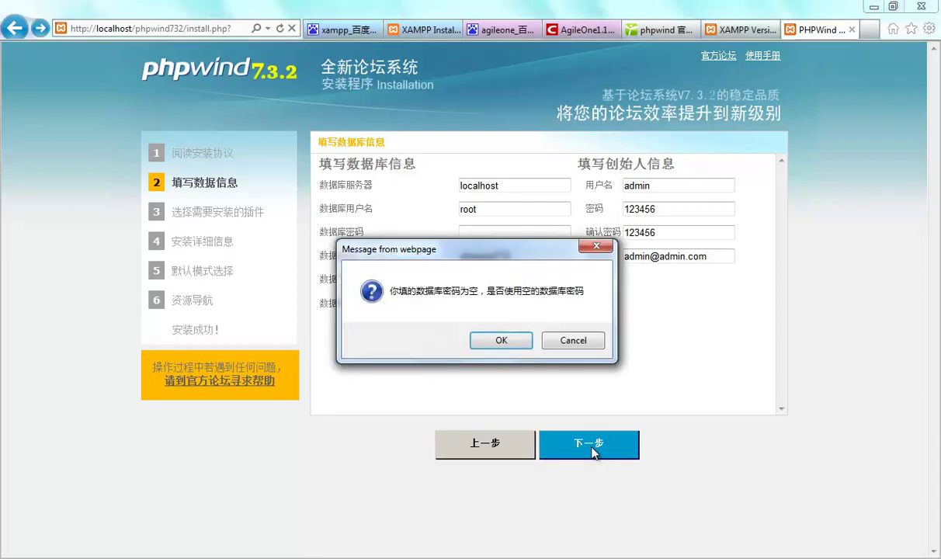
pyautogui.click(500, 340)
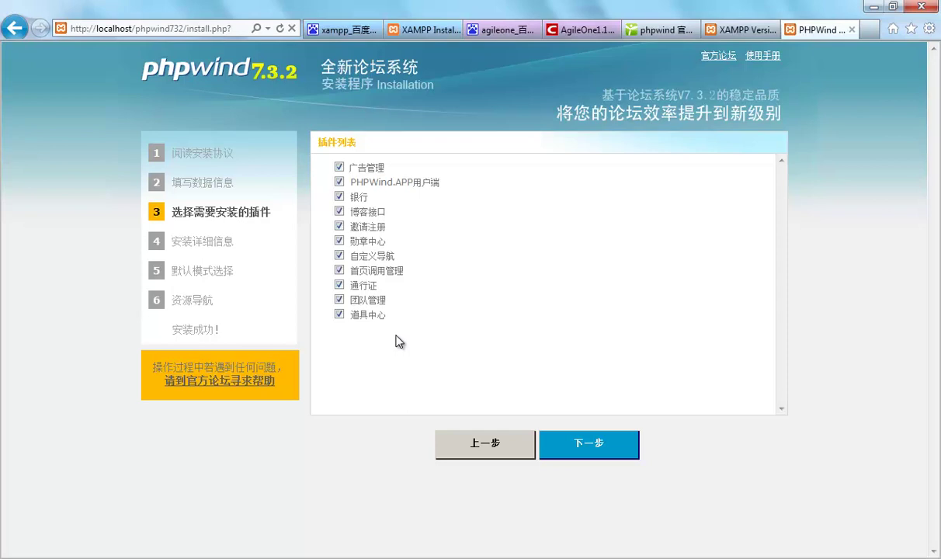
# Install all twelve plugins and the database tables, keeping forum mode as default
pyautogui.click(610, 468)
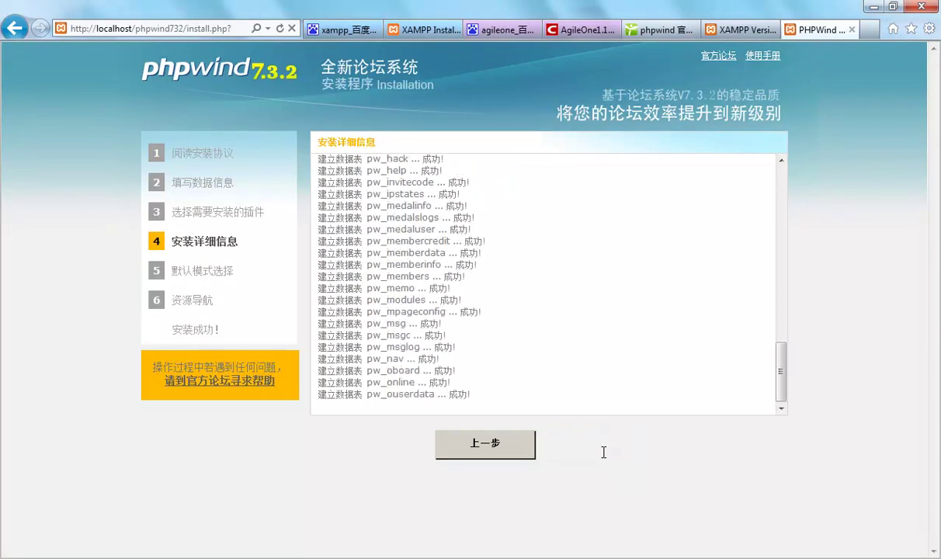
pyautogui.click(592, 448)
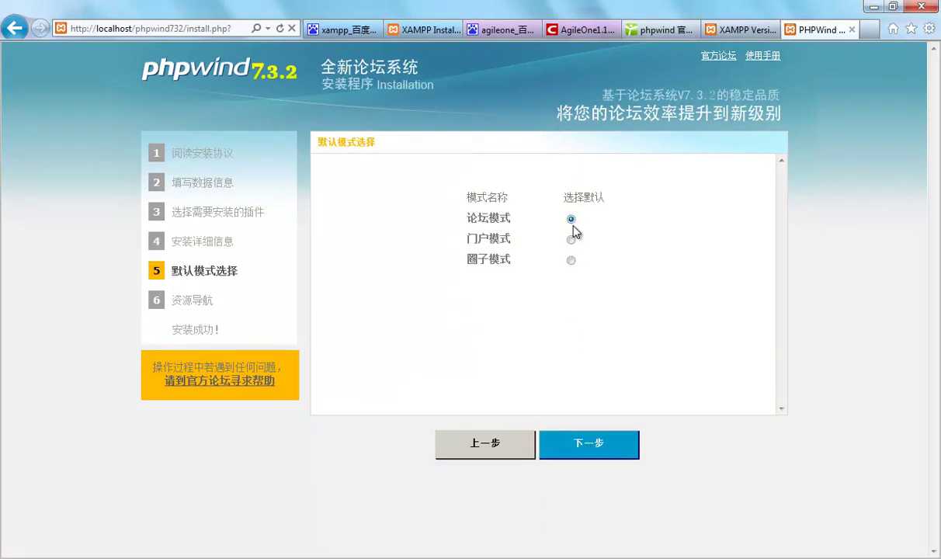
pyautogui.click(574, 448)
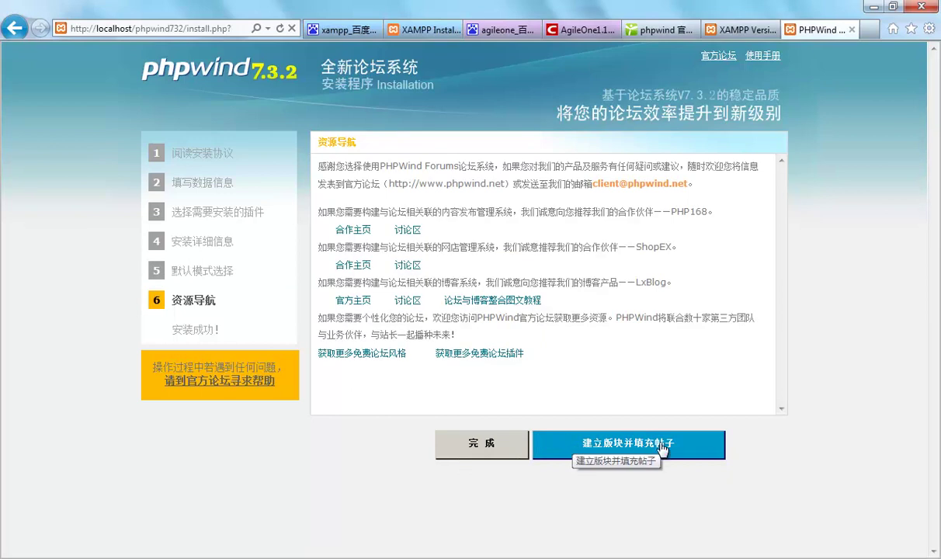
# Create boards Web系统测试 and Web开发知识 under PHPwind Board and submit them
pyautogui.click(584, 442)
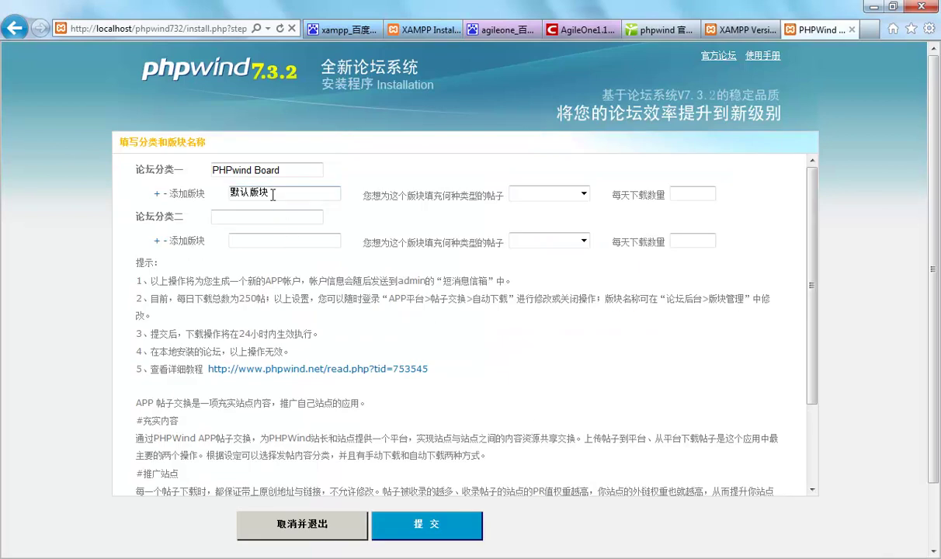
pyautogui.click(258, 218)
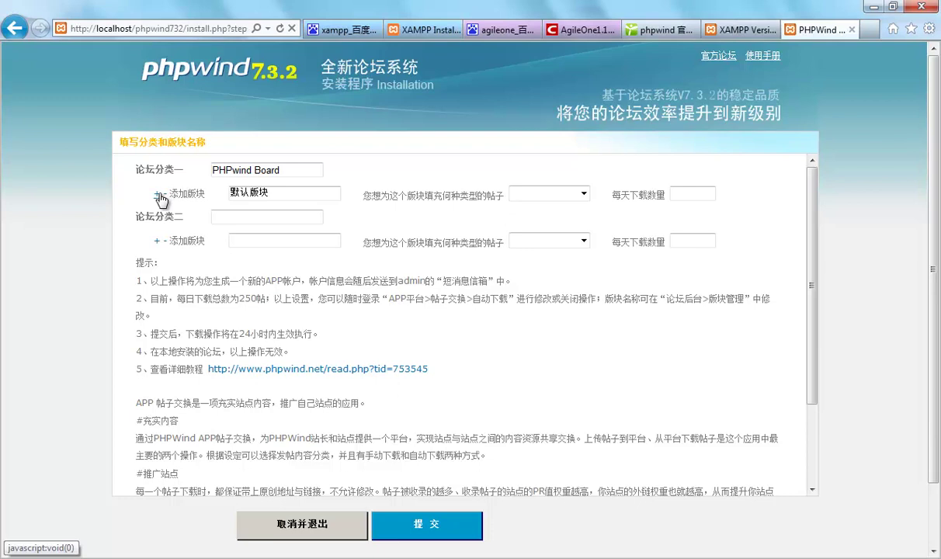
pyautogui.click(156, 194)
pyautogui.click(240, 217)
pyautogui.write('Web')
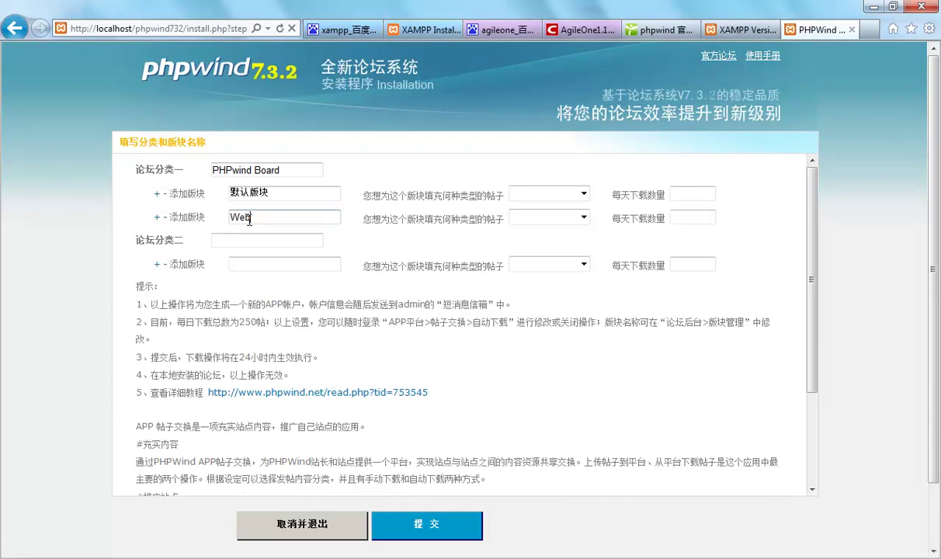
pyautogui.write('系统')
pyautogui.write('im3')
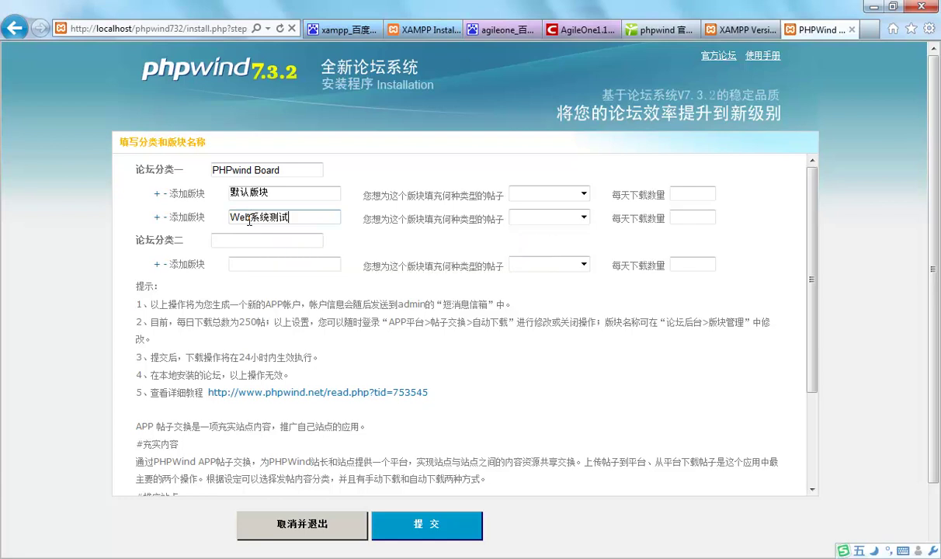
pyautogui.click(158, 216)
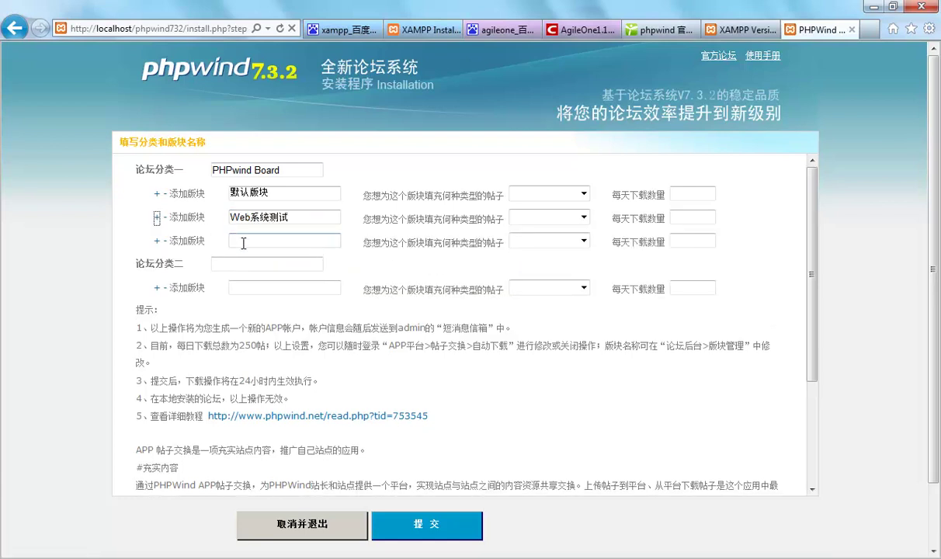
pyautogui.write('Web')
pyautogui.press('space')
pyautogui.write('gant')
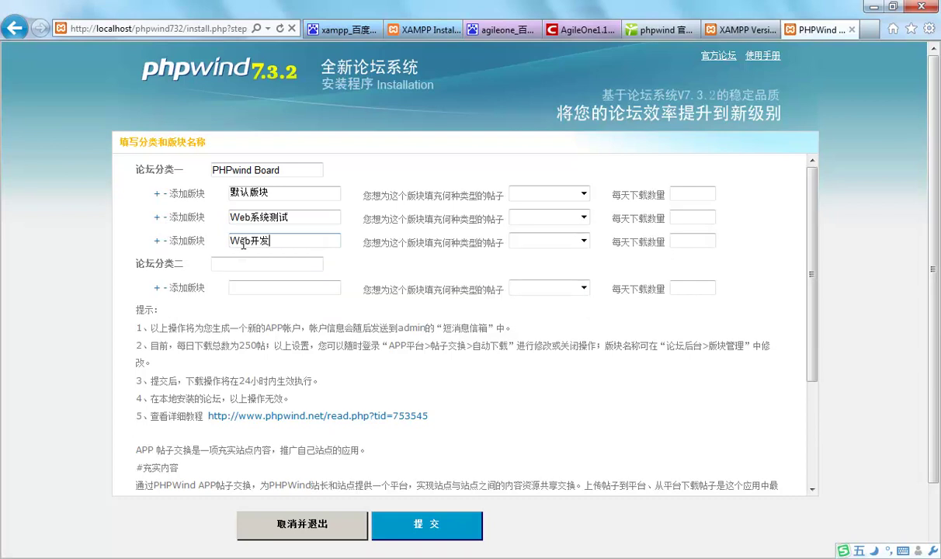
pyautogui.write('tdyk')
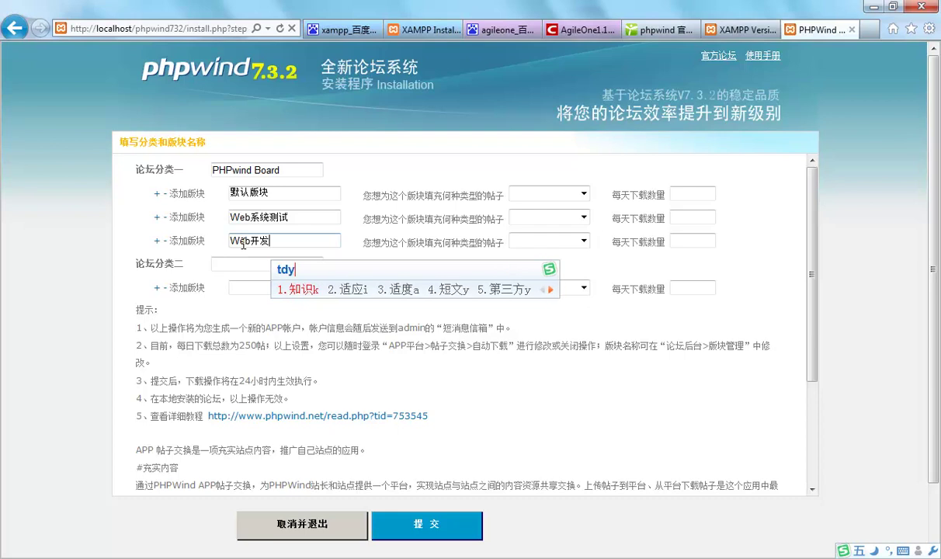
pyautogui.press('space')
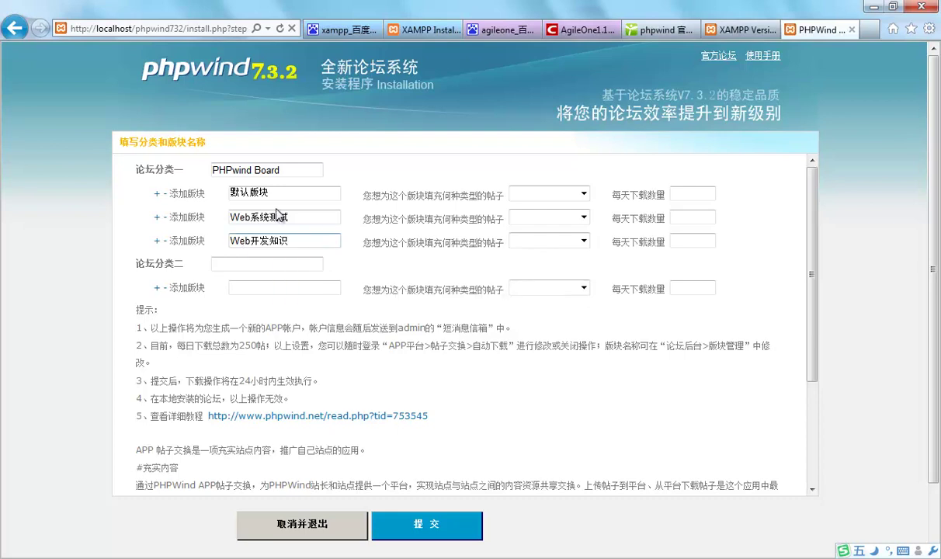
pyautogui.click(401, 534)
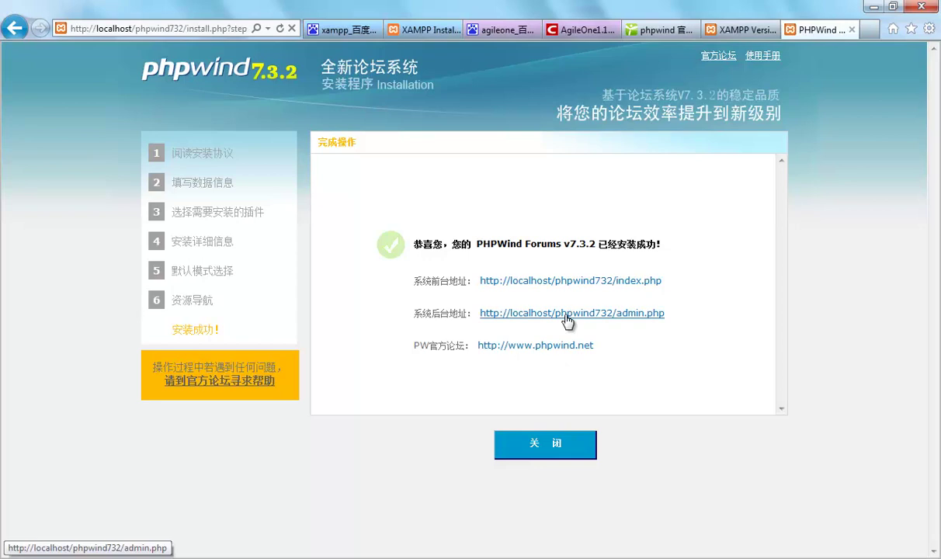
# Open the index.php forum front page, then the Web系统测试 board
pyautogui.click(619, 282)
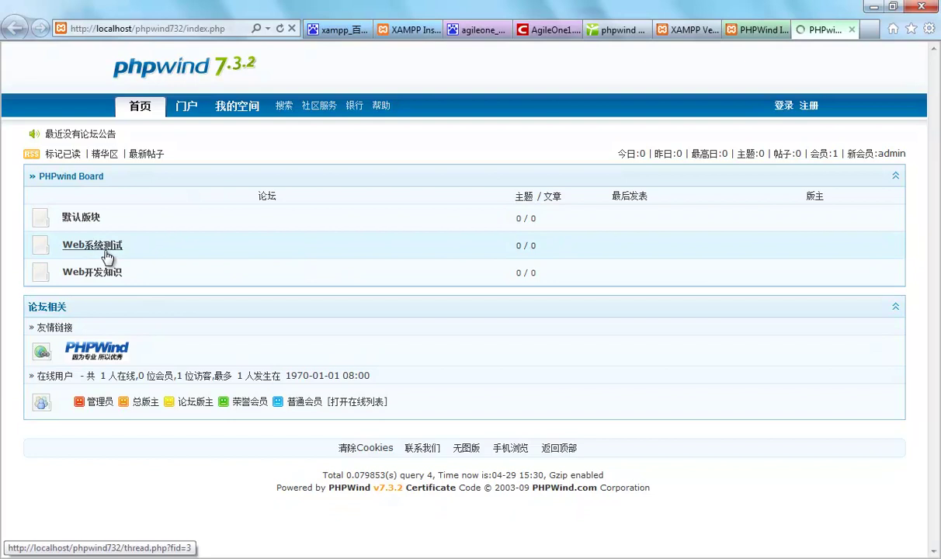
pyautogui.click(81, 249)
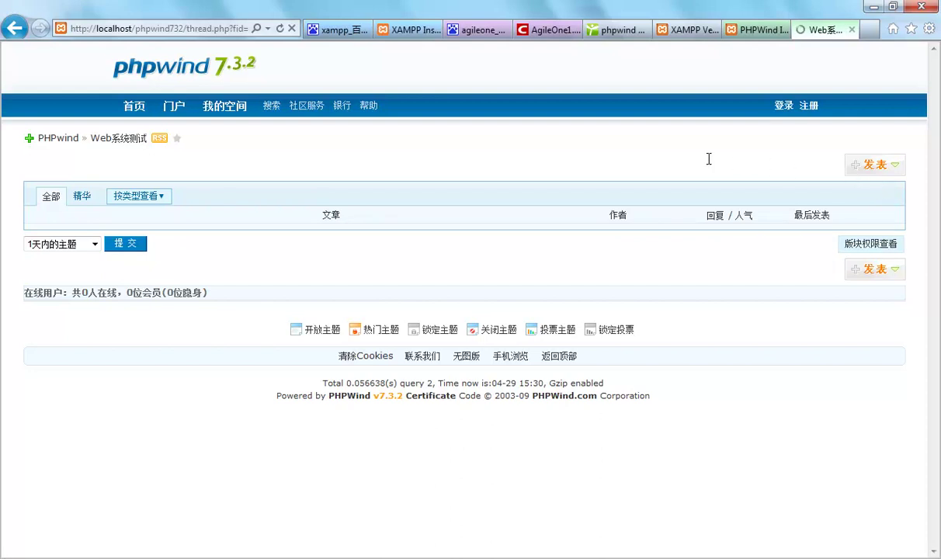
# Log in to the forum as admin, then enter the admin password on the admin.php login
pyautogui.click(783, 106)
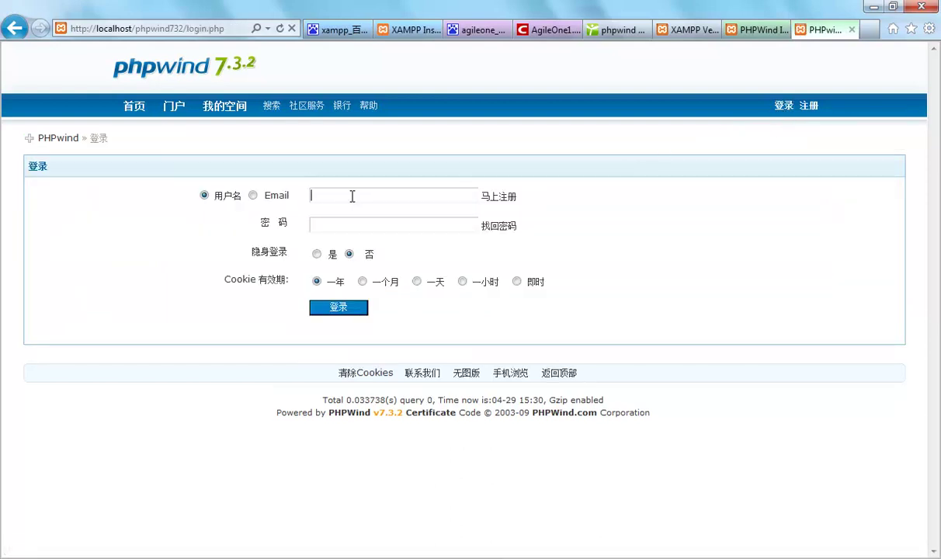
pyautogui.write('admin')
pyautogui.press('Tab')
pyautogui.write('admi')
pyautogui.click(332, 308)
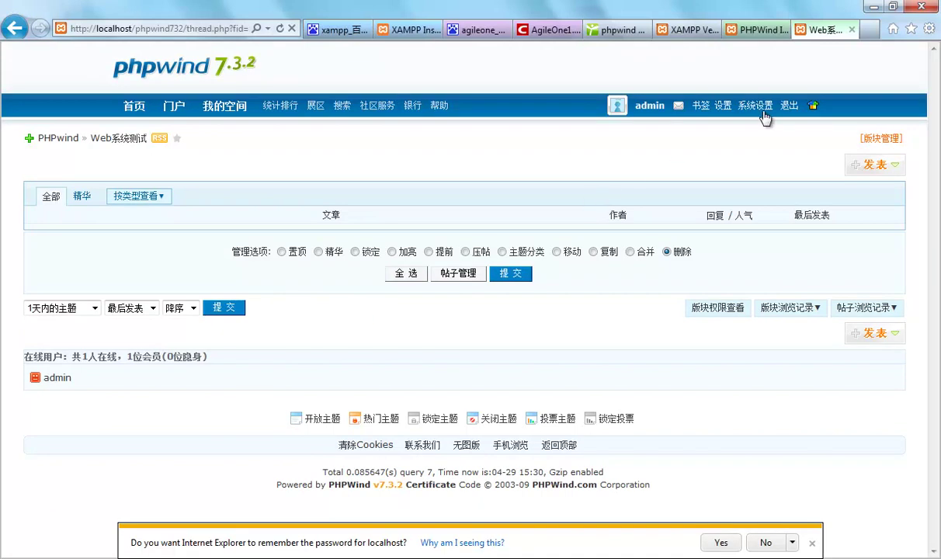
pyautogui.click(763, 111)
pyautogui.write('admin123456')
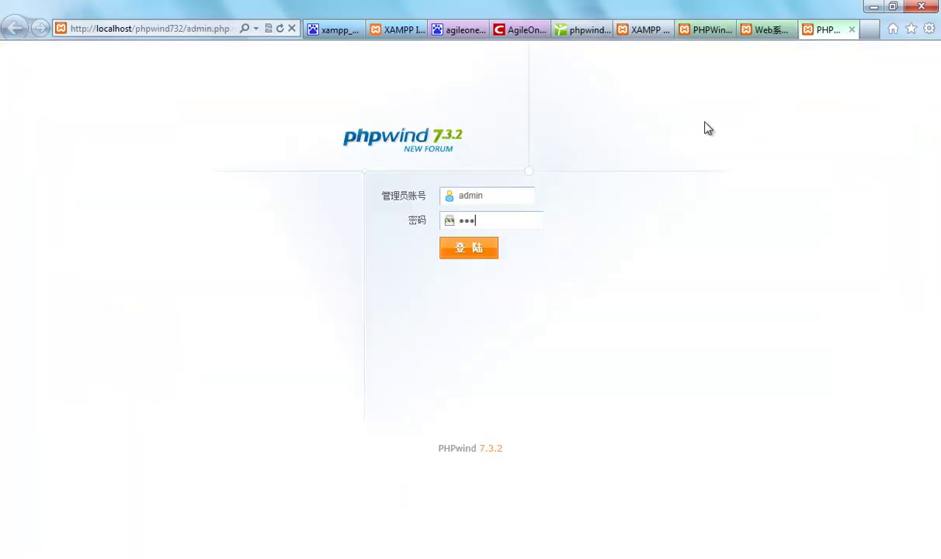
# Log in to the admin panel and open the user group permissions page
pyautogui.press('Return')
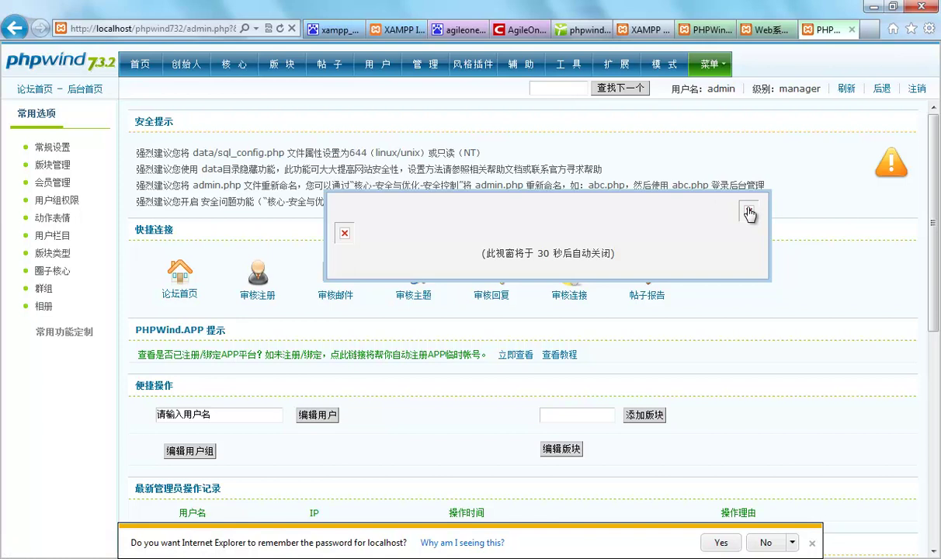
pyautogui.click(711, 203)
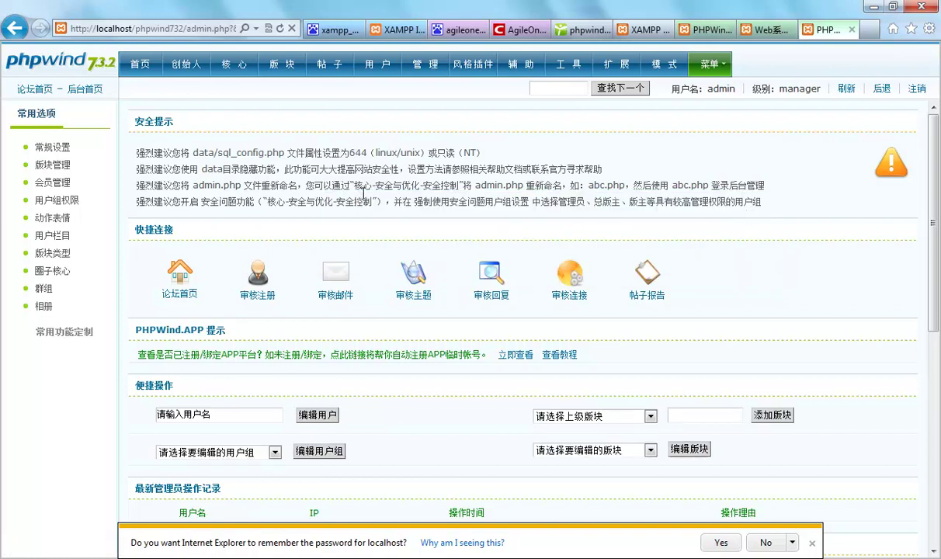
pyautogui.moveTo(369, 78)
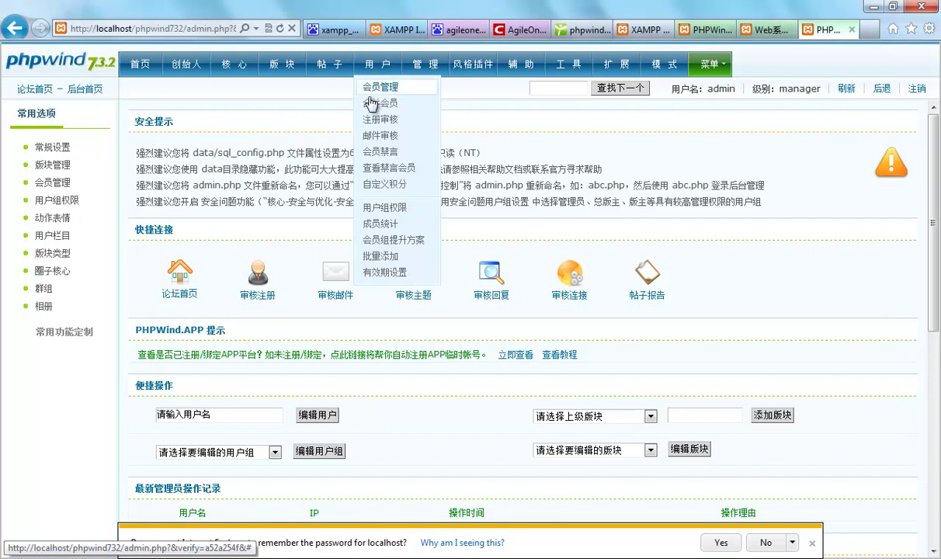
pyautogui.click(380, 211)
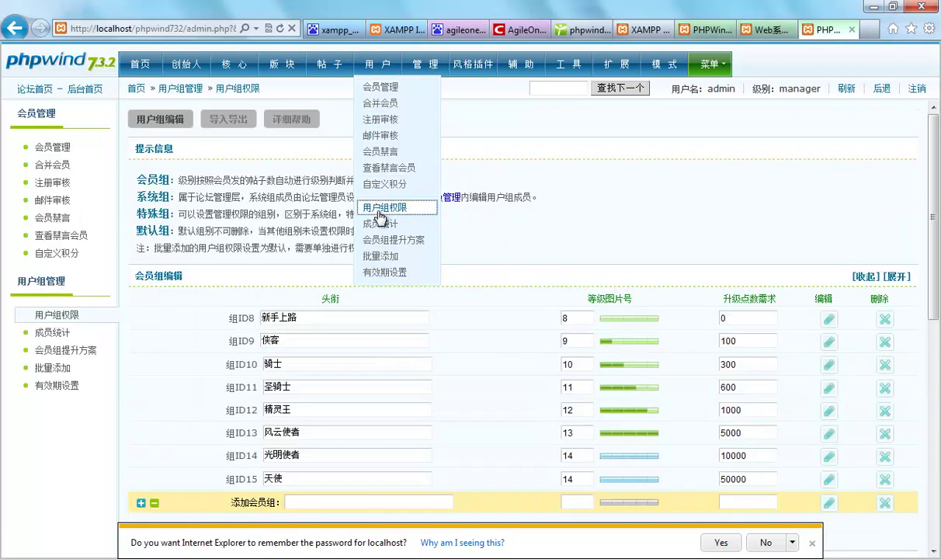
pyautogui.scroll(-3, 509, 227)
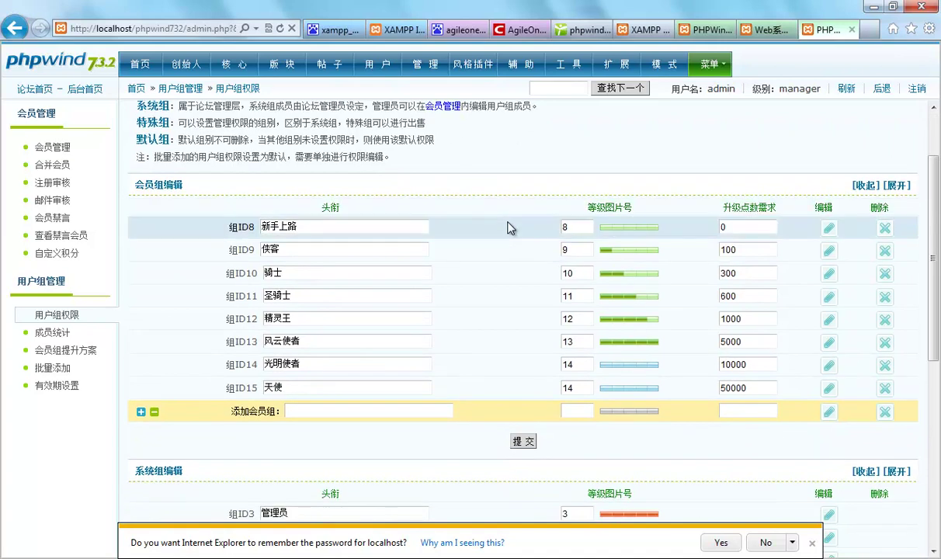
pyautogui.scroll(-1, 509, 228)
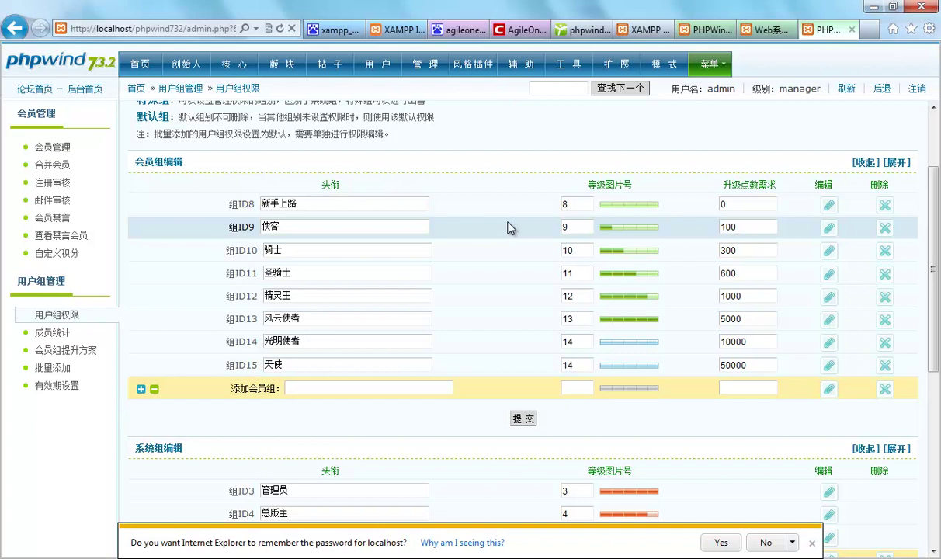
pyautogui.scroll(-1, 509, 227)
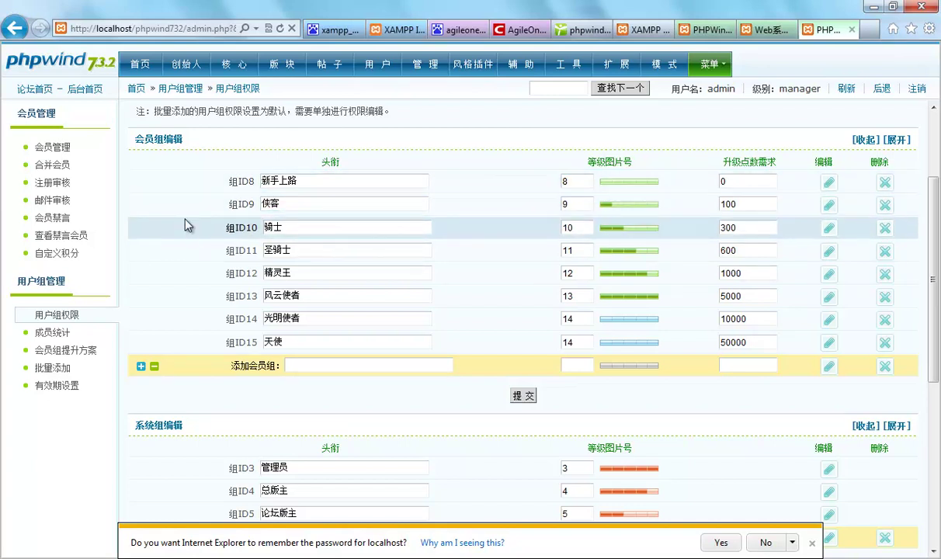
# Edit the 新手上路 group, change 灌水预防 from 5 to 0, and submit
pyautogui.click(834, 185)
pyautogui.scroll(-3, 495, 254)
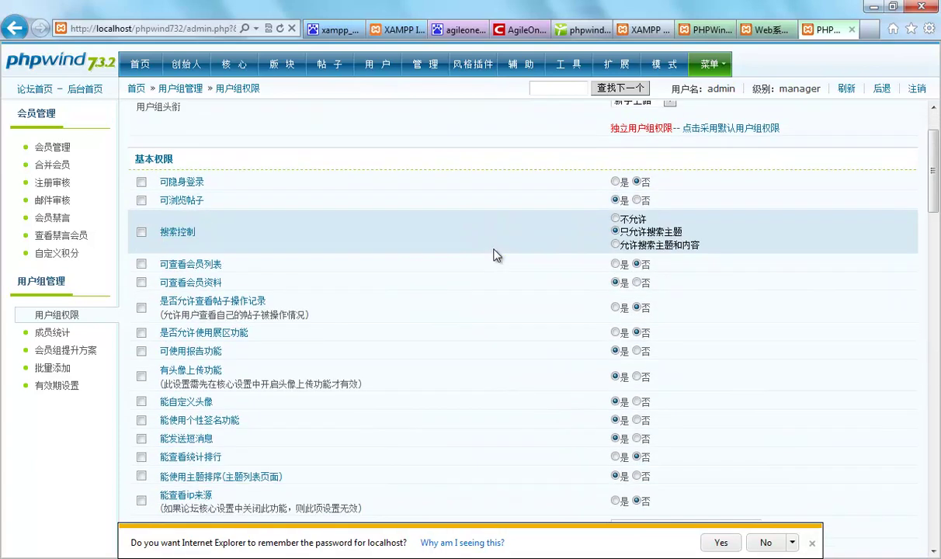
pyautogui.scroll(-10, 496, 253)
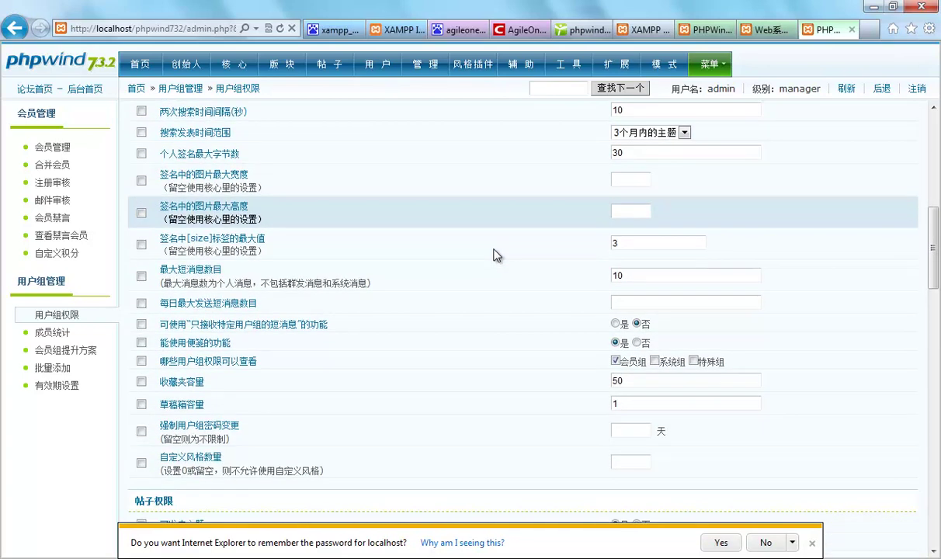
pyautogui.scroll(-3, 495, 255)
pyautogui.scroll(-4, 497, 256)
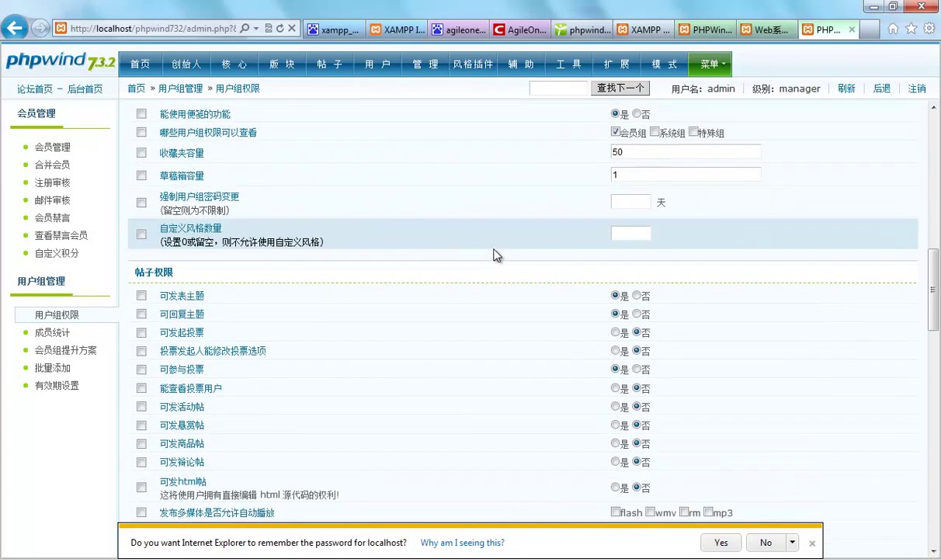
pyautogui.scroll(-10, 497, 256)
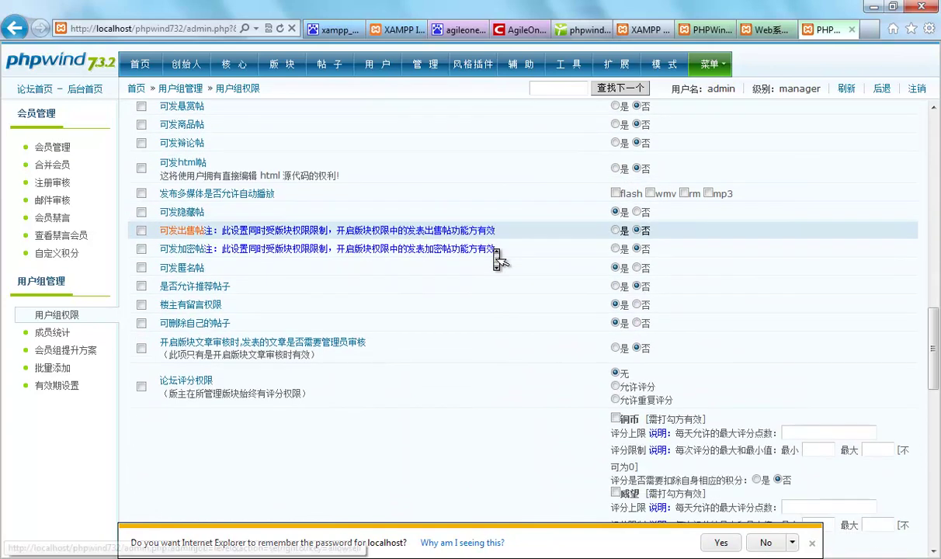
pyautogui.scroll(-9, 496, 258)
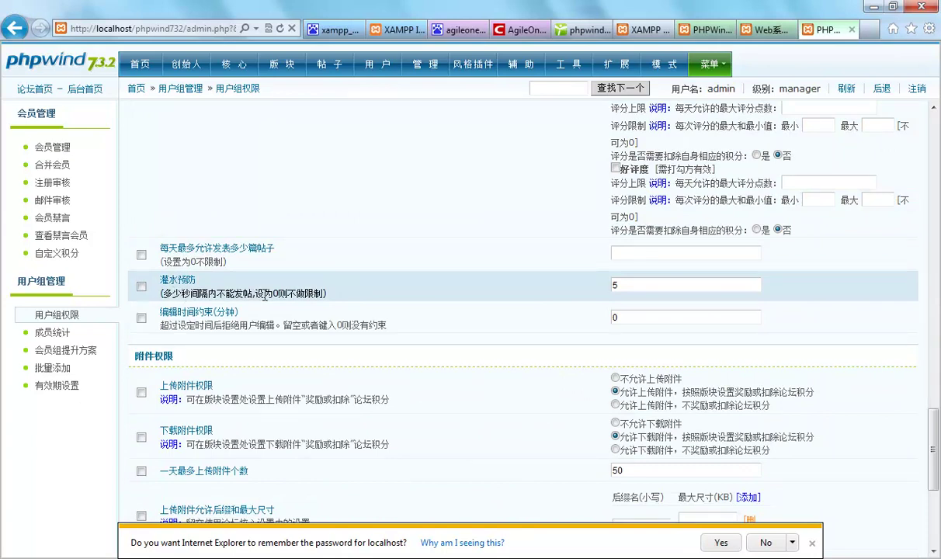
pyautogui.click(630, 288)
pyautogui.moveTo(630, 289); pyautogui.dragTo(615, 289)
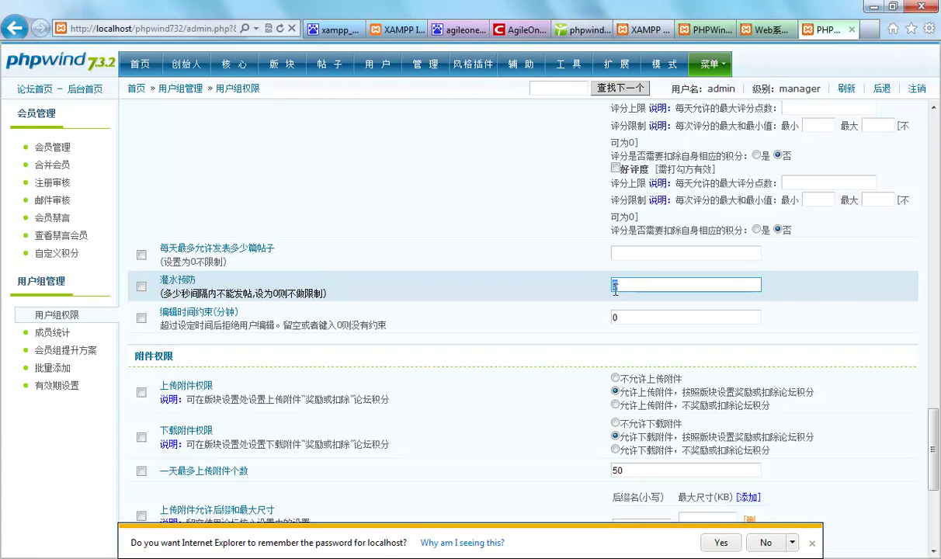
pyautogui.write('0')
pyautogui.click(813, 544)
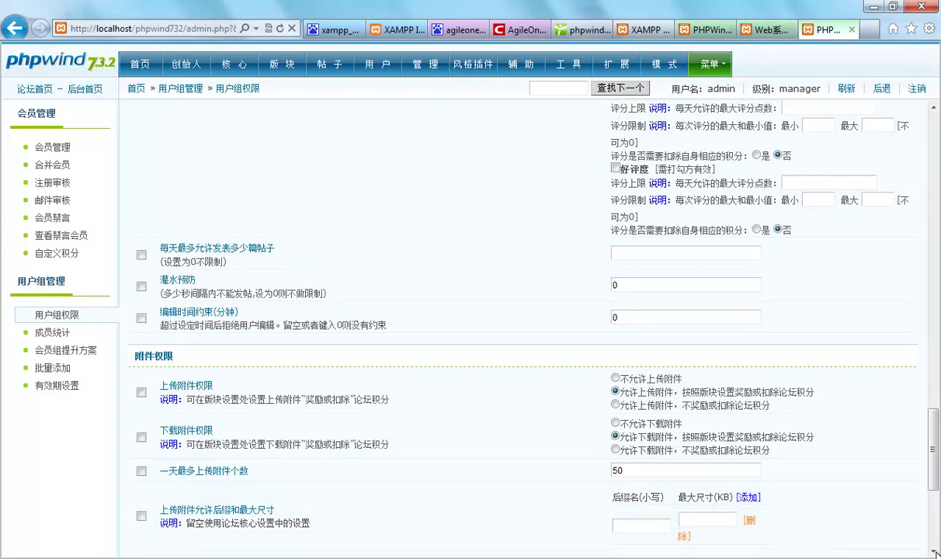
pyautogui.scroll(-4, 885, 458)
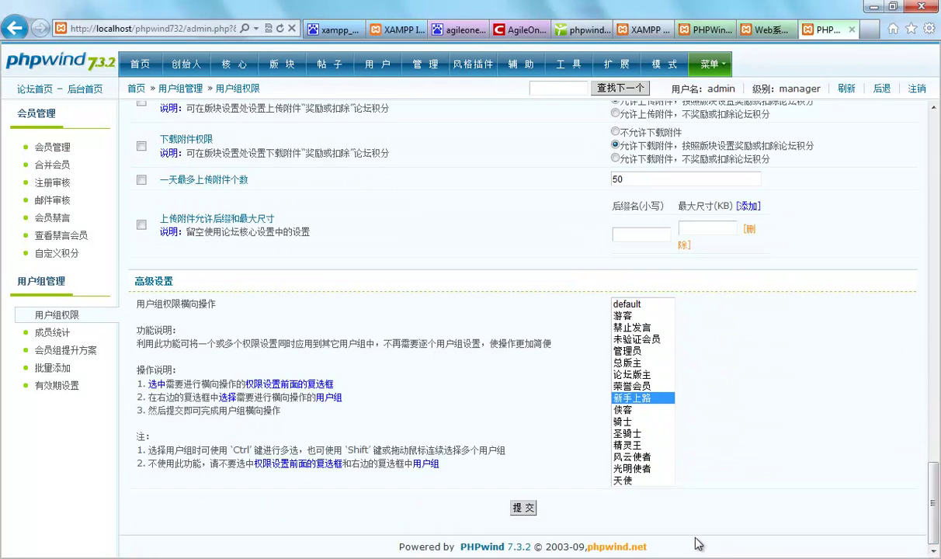
pyautogui.click(522, 506)
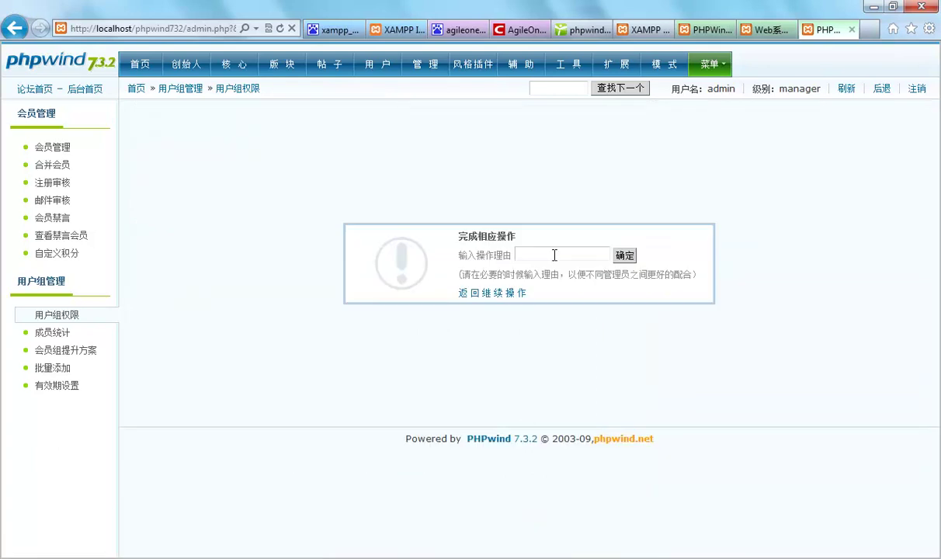
# Confirm the save, look through the 侠客 group (ID 9) permissions, then go to 版块管理
pyautogui.click(625, 255)
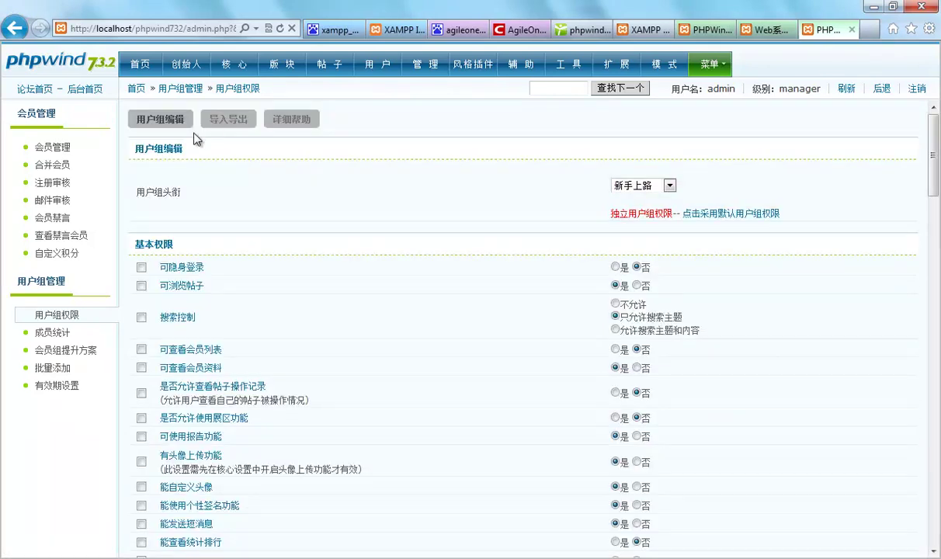
pyautogui.click(160, 119)
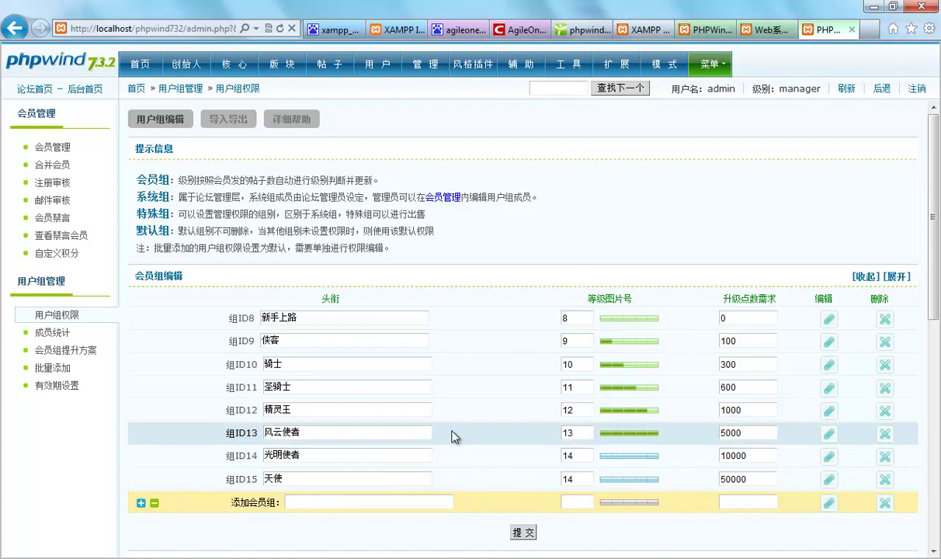
pyautogui.click(828, 341)
pyautogui.moveTo(931, 176); pyautogui.dragTo(913, 466)
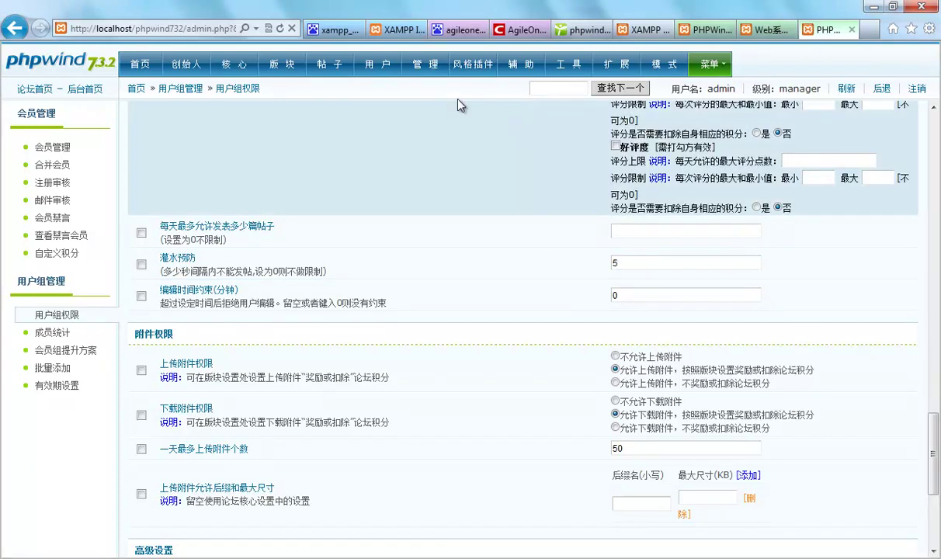
pyautogui.click(280, 68)
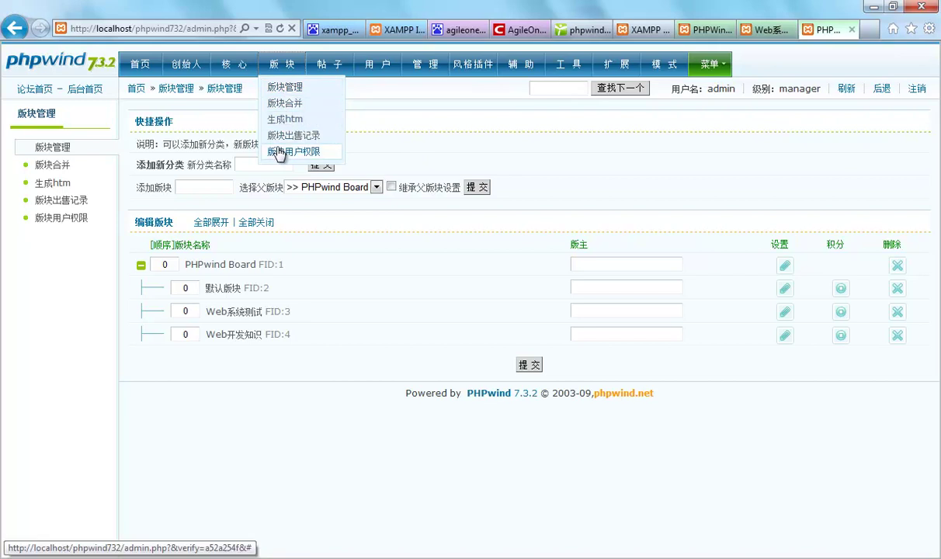
pyautogui.moveTo(262, 336)
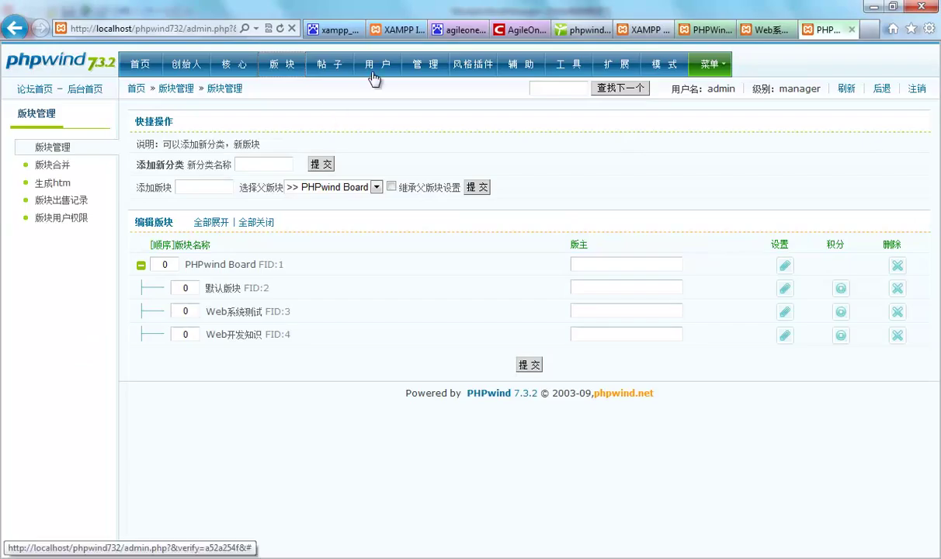
# Switch to the Baidu search results for agileone in Internet Explorer
pyautogui.click(454, 29)
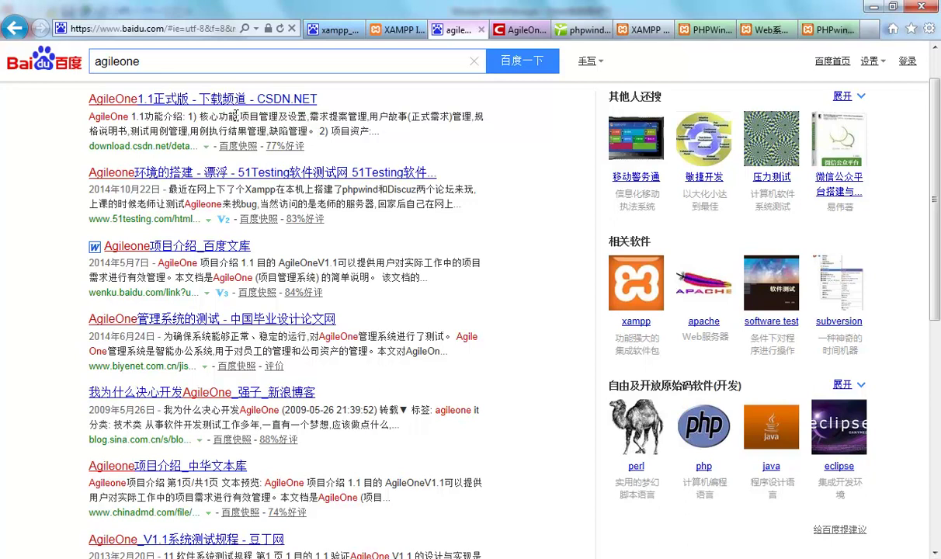
# Scroll through the CSDN AgileOne1.1正式版 download page, then switch to the PHPWind_UTF8_7.3.2 Explorer window
pyautogui.scroll(-3, 338, 240)
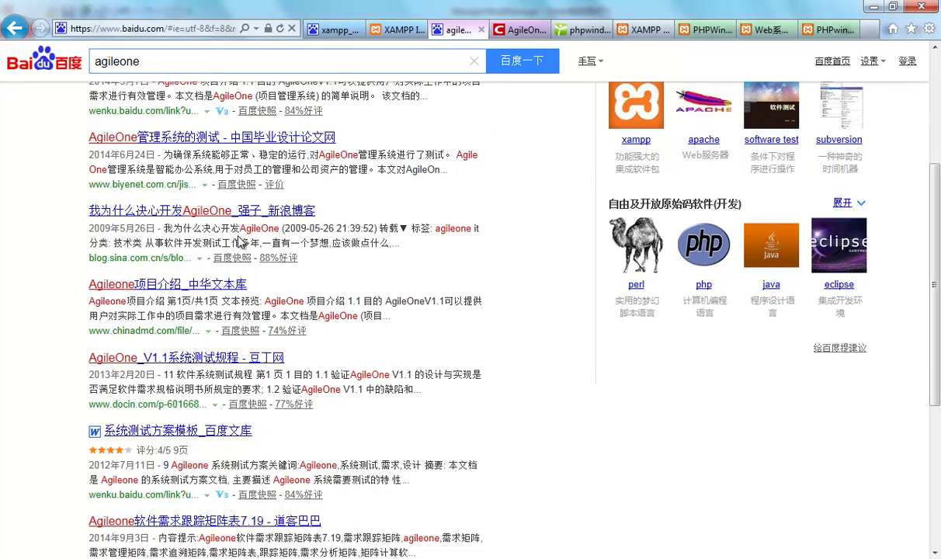
pyautogui.scroll(2, 372, 283)
pyautogui.scroll(2, 392, 297)
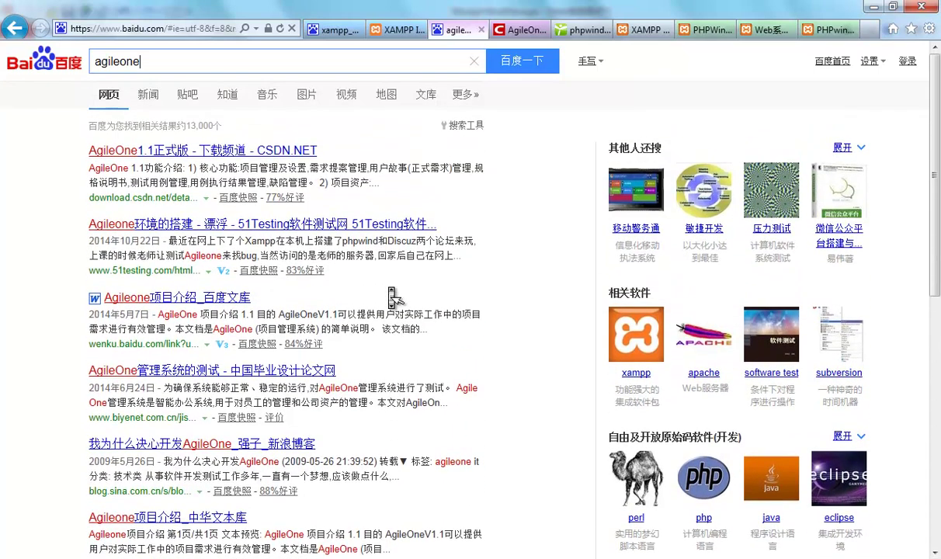
pyautogui.click(508, 28)
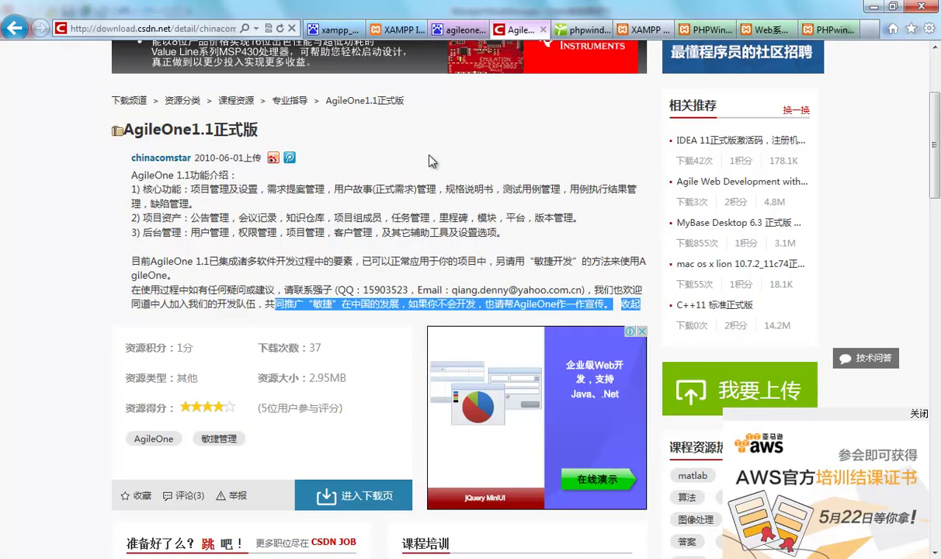
pyautogui.scroll(-1, 431, 157)
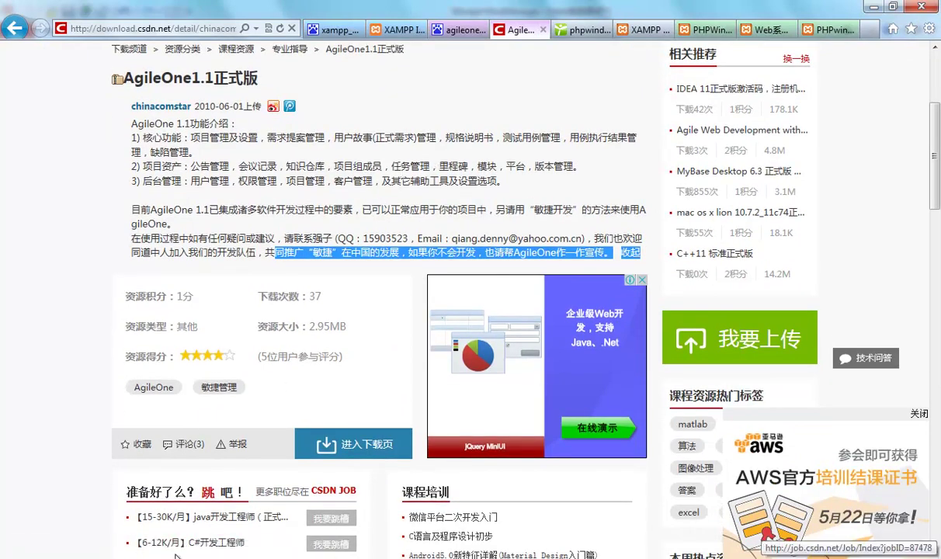
pyautogui.hotkey('alt', 'Tab')
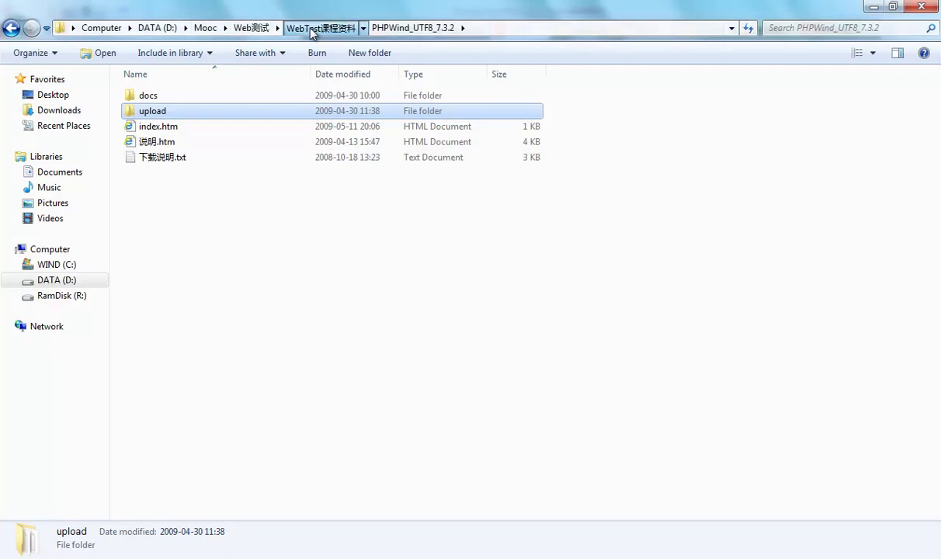
# Open Agileone_1.1_20110510.rar from WebTest课程资料 in WinRAR, browse its folder, then close it
pyautogui.click(295, 28)
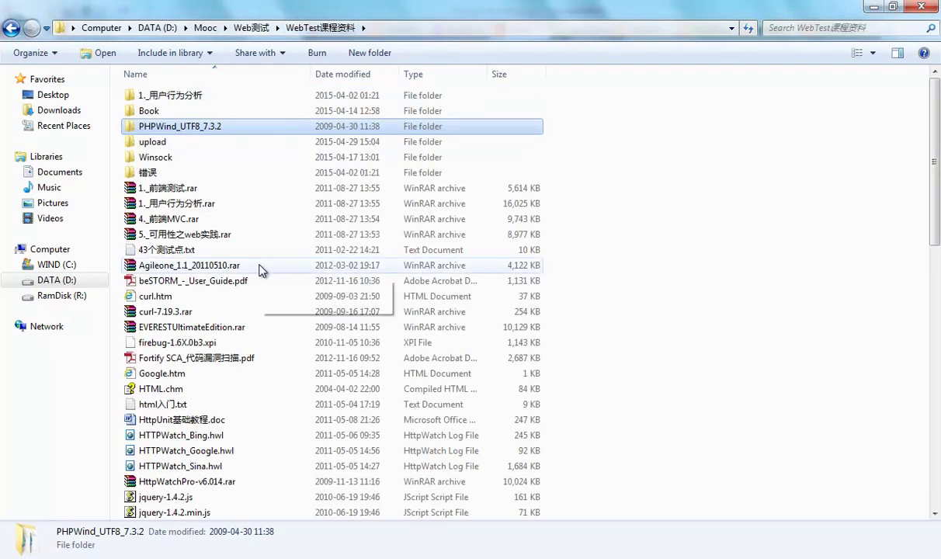
pyautogui.doubleClick(236, 267)
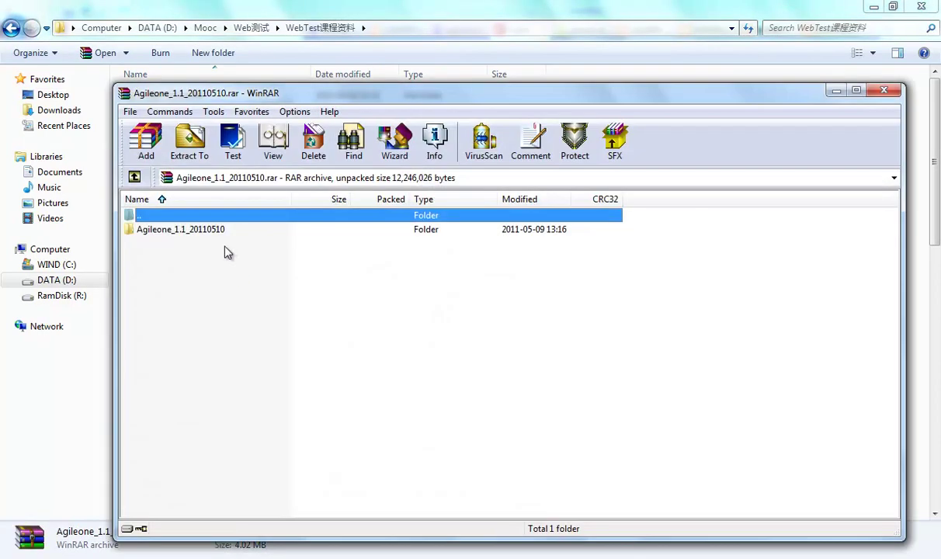
pyautogui.doubleClick(217, 231)
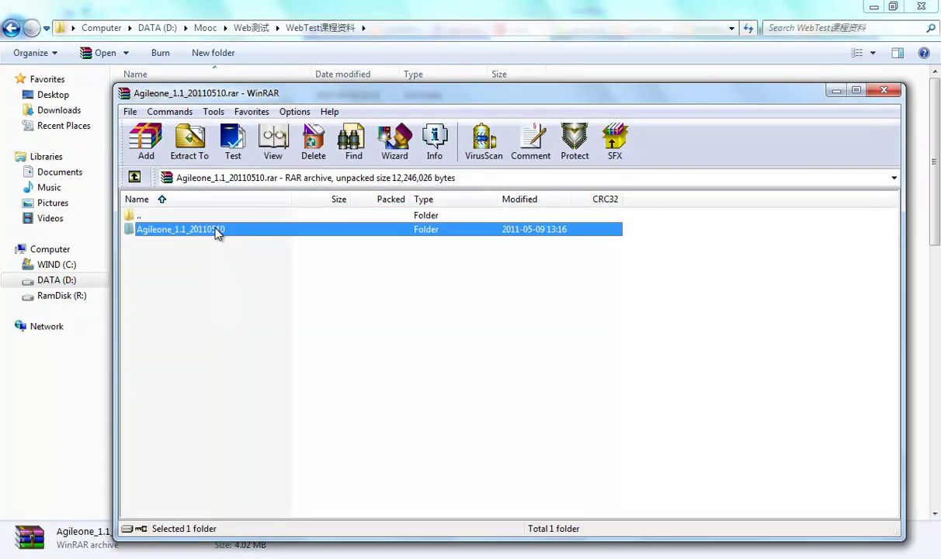
pyautogui.click(133, 177)
pyautogui.click(884, 90)
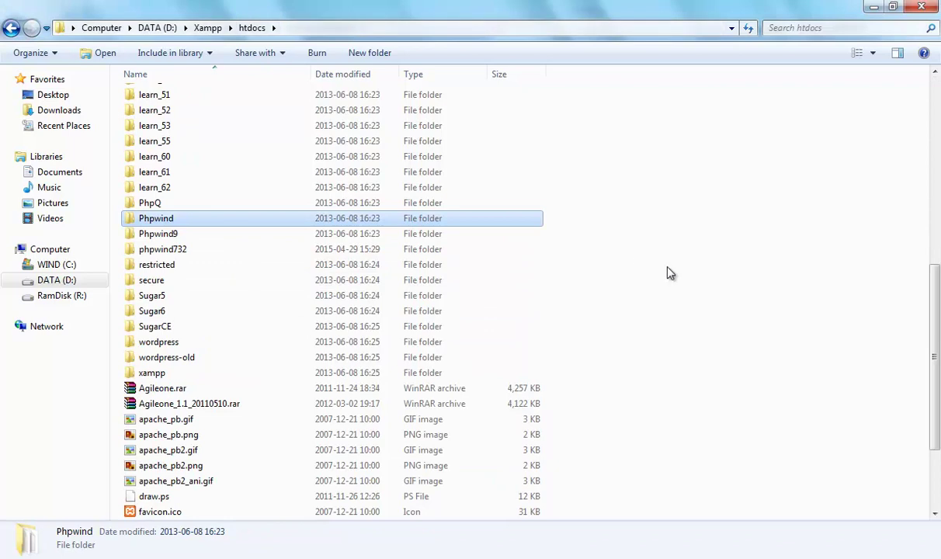
# Rename the htdocs folder Agileone_1.1_20100510 to Agileone2 and return to Internet Explorer
pyautogui.scroll(7, 682, 280)
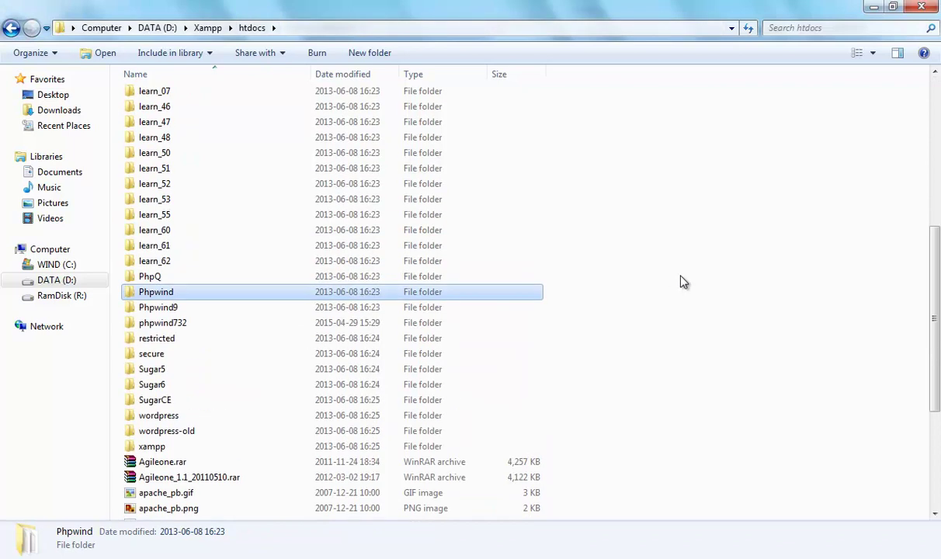
pyautogui.scroll(3, 683, 281)
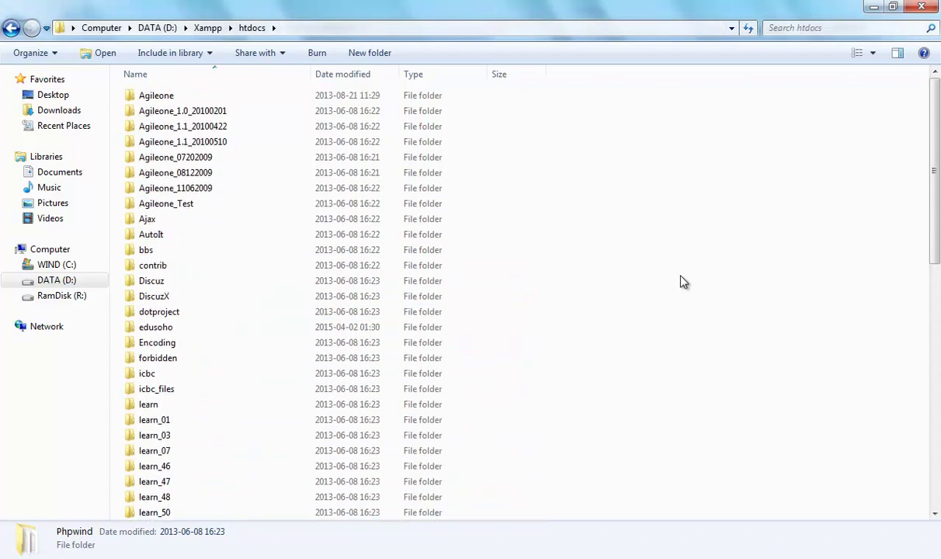
pyautogui.click(204, 144)
pyautogui.click(220, 143)
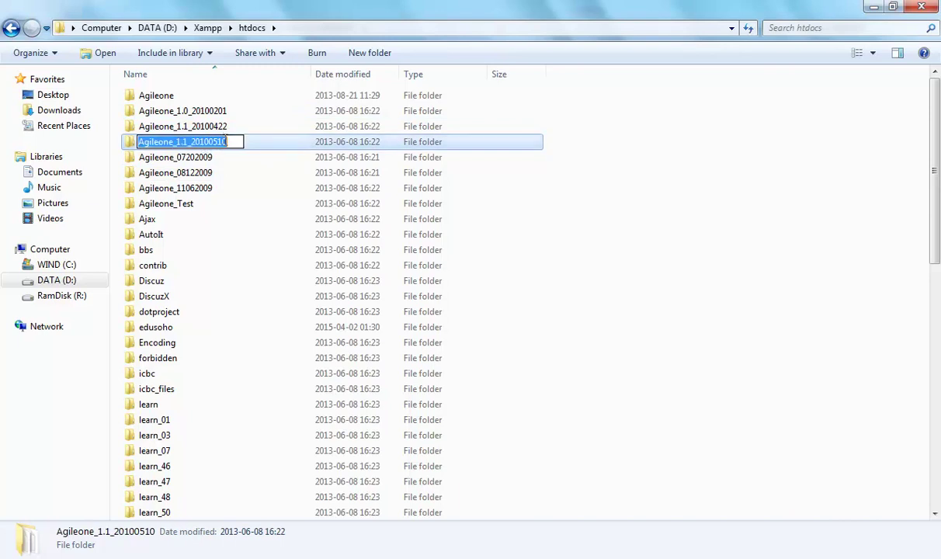
pyautogui.moveTo(228, 142); pyautogui.dragTo(177, 143)
pyautogui.write('2')
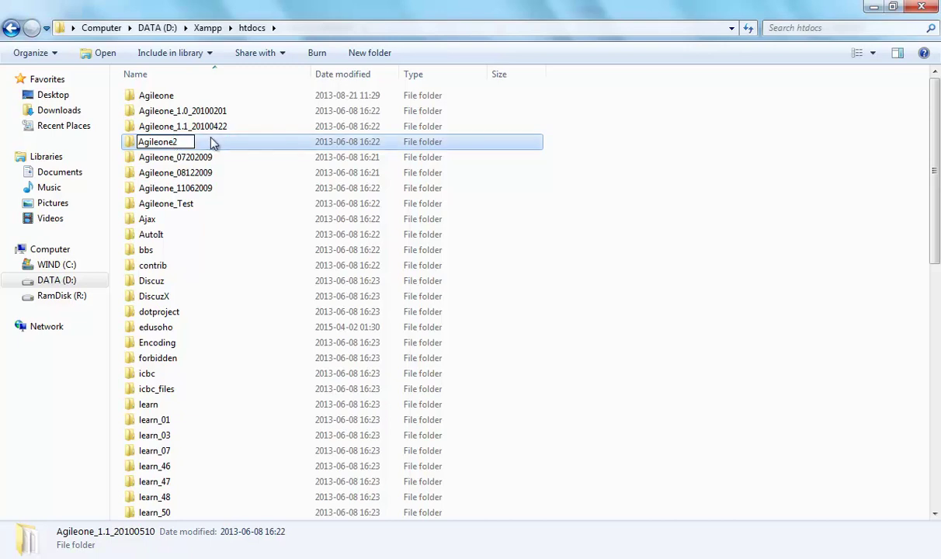
pyautogui.press('Return')
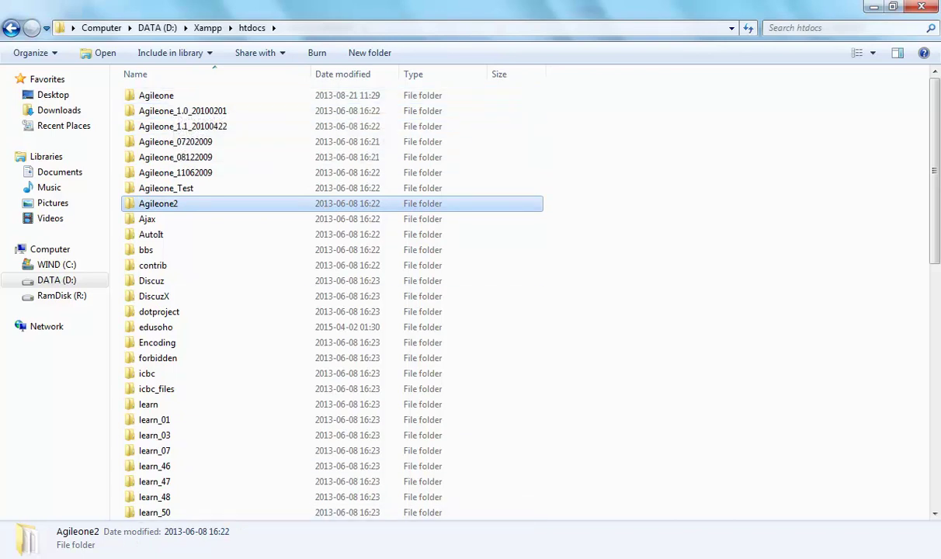
pyautogui.hotkey('alt', 'Tab')
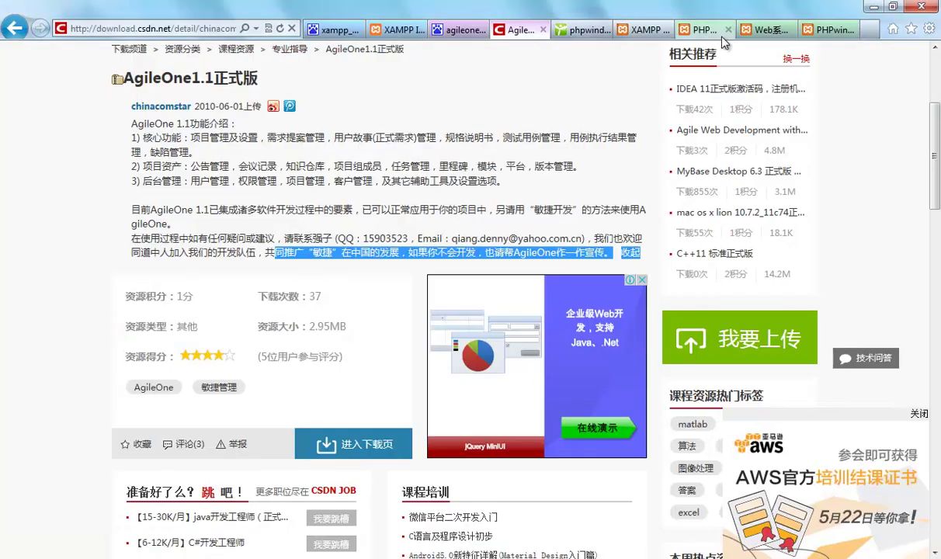
# Load the AgileOne installer at localhost/agileone2 from the phpwind admin tab
pyautogui.click(832, 31)
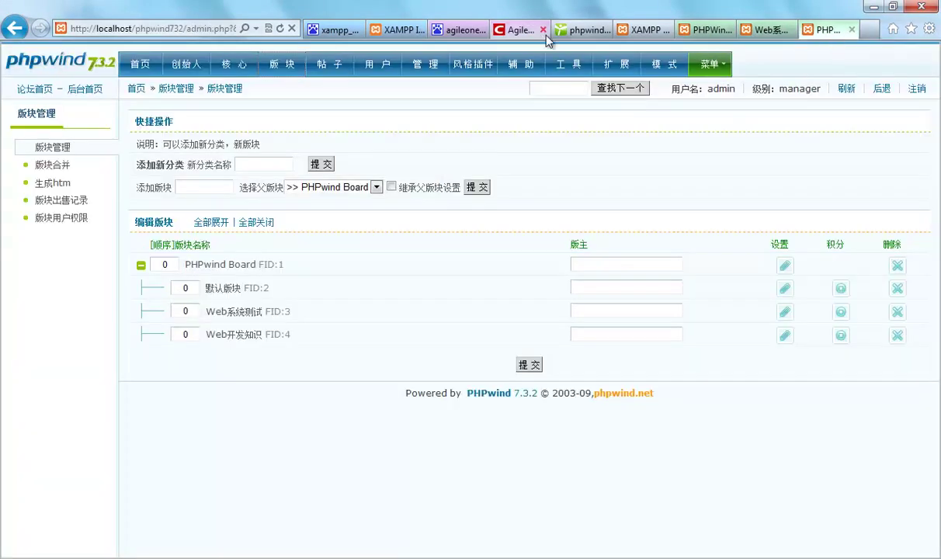
pyautogui.click(143, 29)
pyautogui.click(134, 29)
pyautogui.moveTo(154, 31); pyautogui.dragTo(74, 29)
pyautogui.click(135, 30)
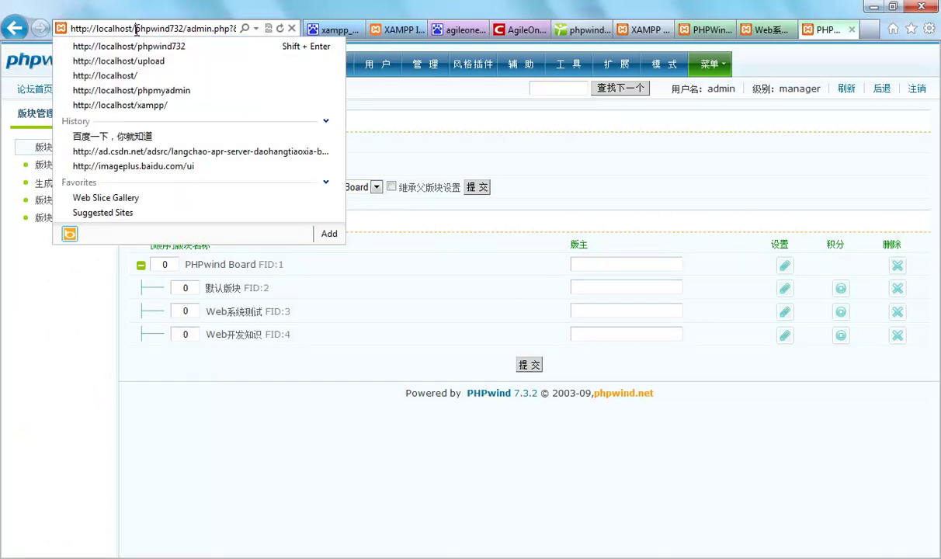
pyautogui.hotkey('shift', 'End')
pyautogui.moveTo(385, 63)
pyautogui.write('agileone2')
pyautogui.press('Return')
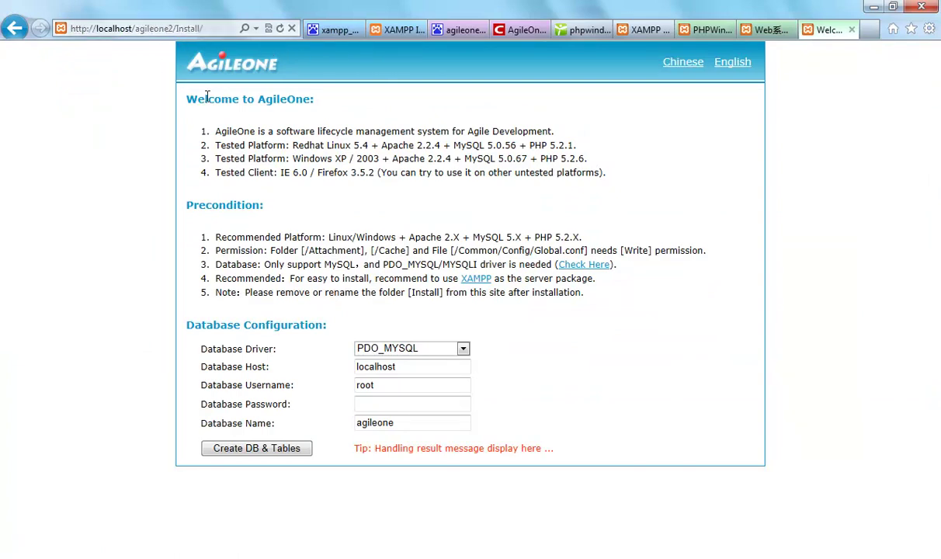
# Run the installer in Chinese to create the agileone2 database and tables, then open the home page
pyautogui.click(679, 63)
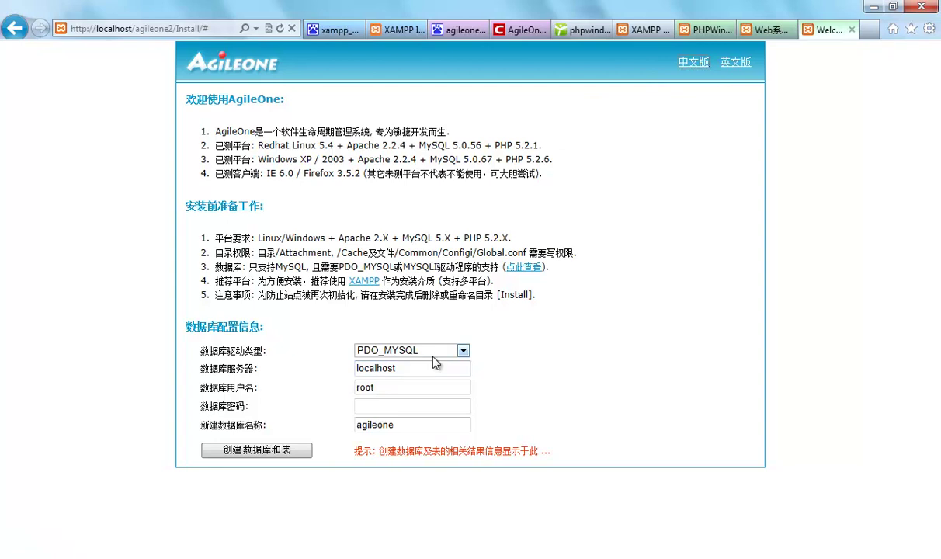
pyautogui.click(377, 409)
pyautogui.click(410, 424)
pyautogui.click(258, 451)
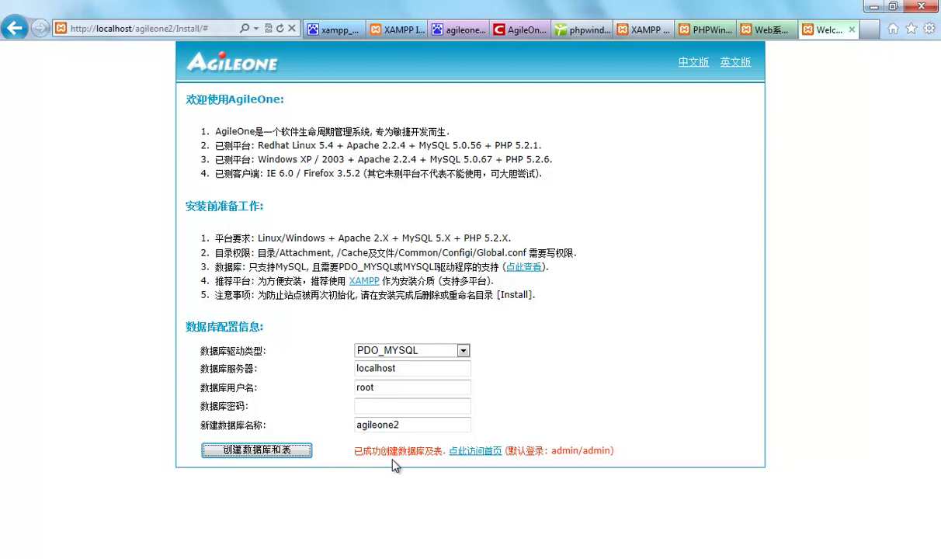
pyautogui.click(482, 451)
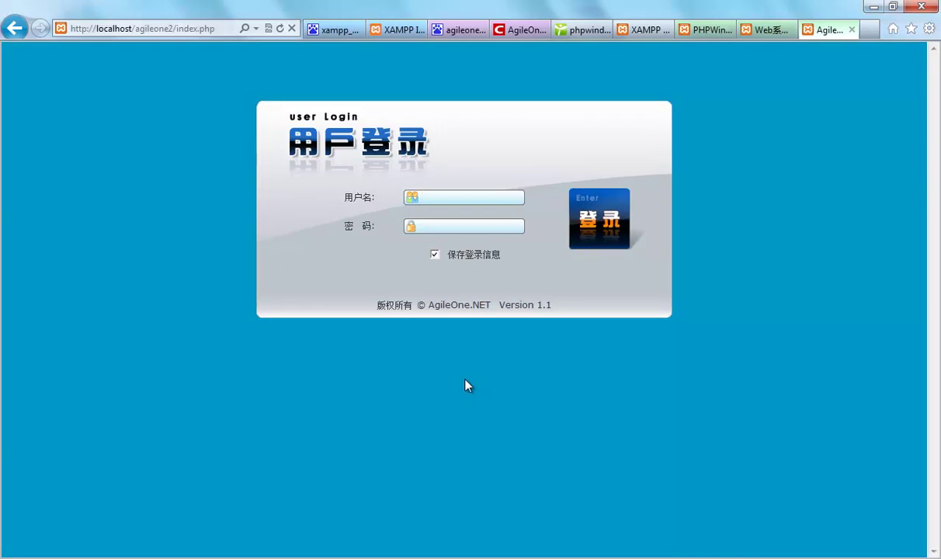
# Log in to AgileOne as admin with the administrator password
pyautogui.click(14, 28)
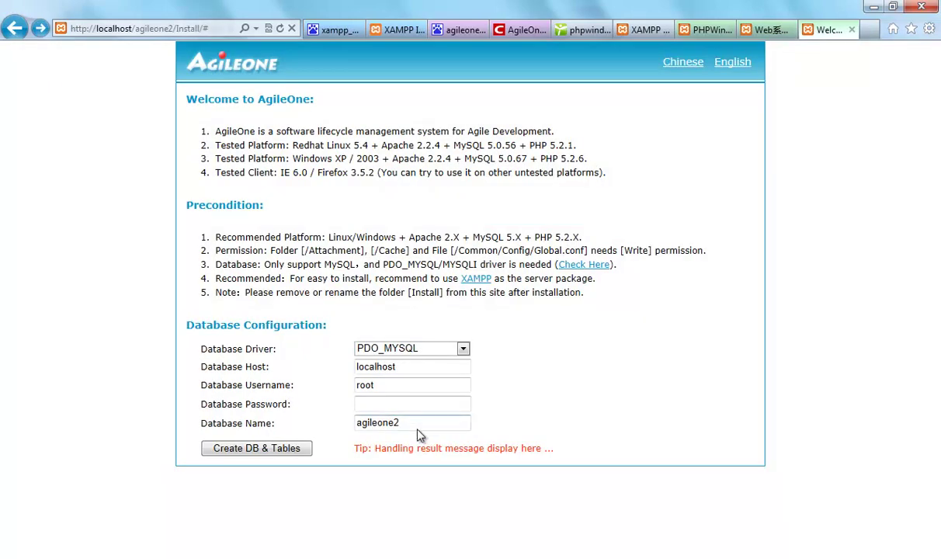
pyautogui.click(38, 31)
pyautogui.write('admin')
pyautogui.press('Tab')
pyautogui.write('admin')
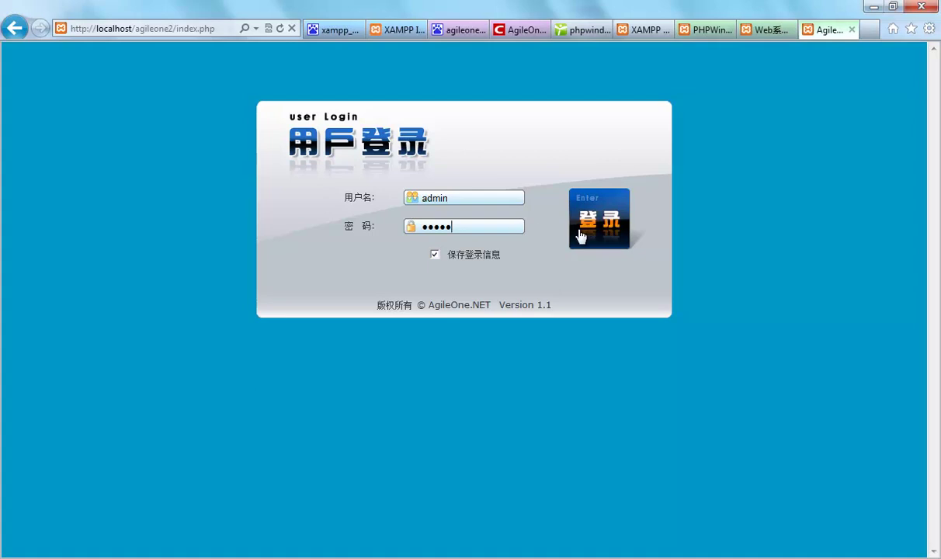
pyautogui.click(584, 235)
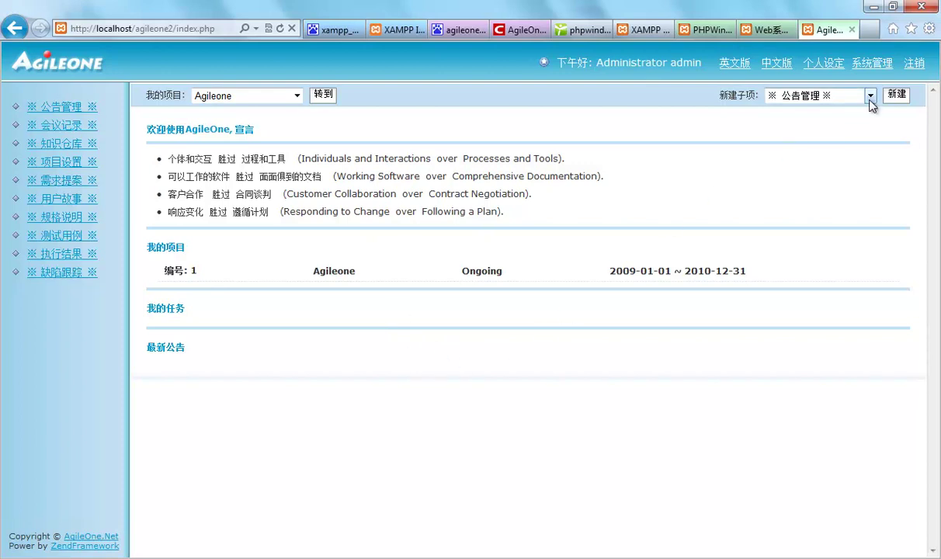
# Check the user list under 系统管理 › 用户管理, then leave administration and open 公告管理
pyautogui.click(826, 65)
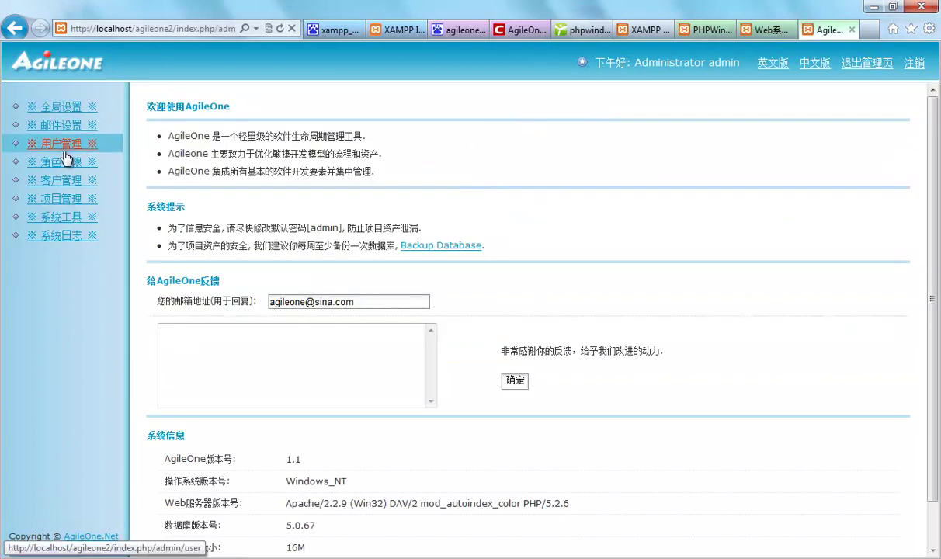
pyautogui.click(69, 144)
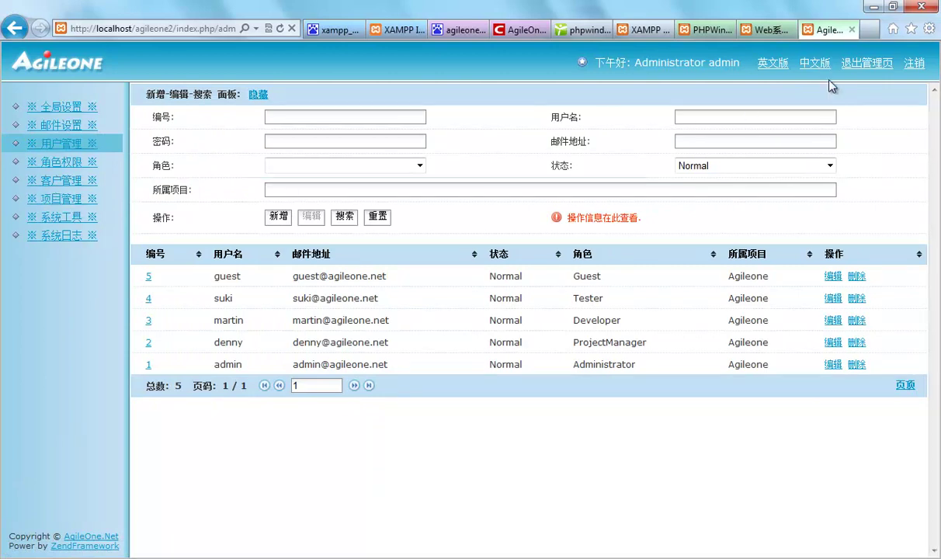
pyautogui.click(878, 68)
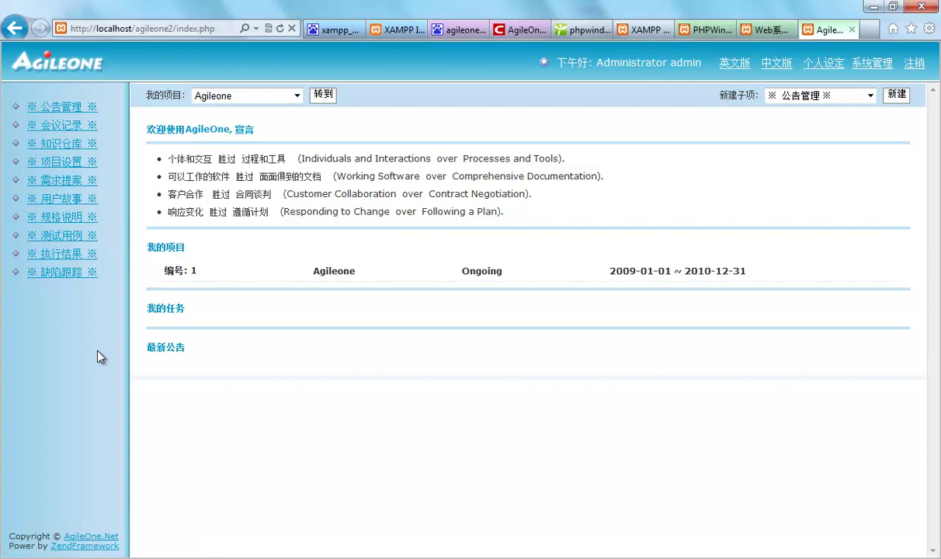
pyautogui.click(67, 106)
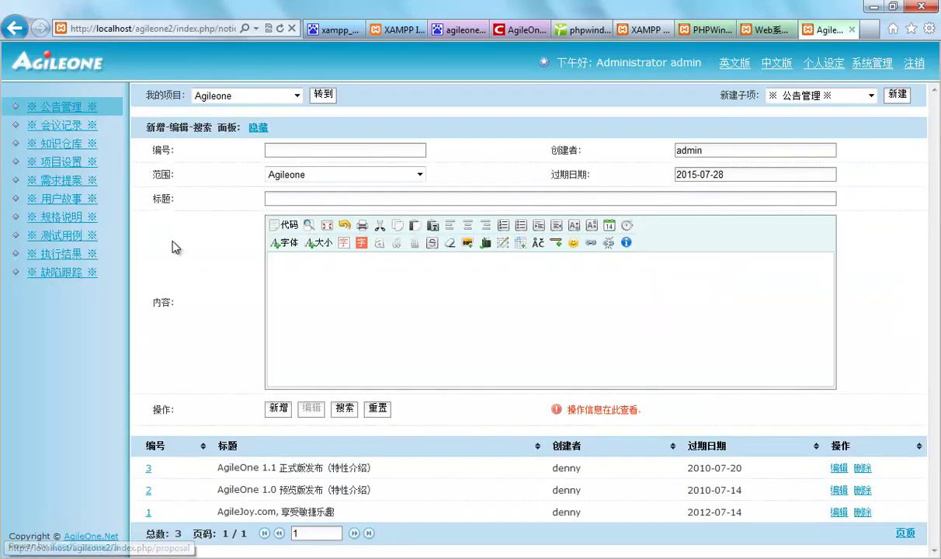